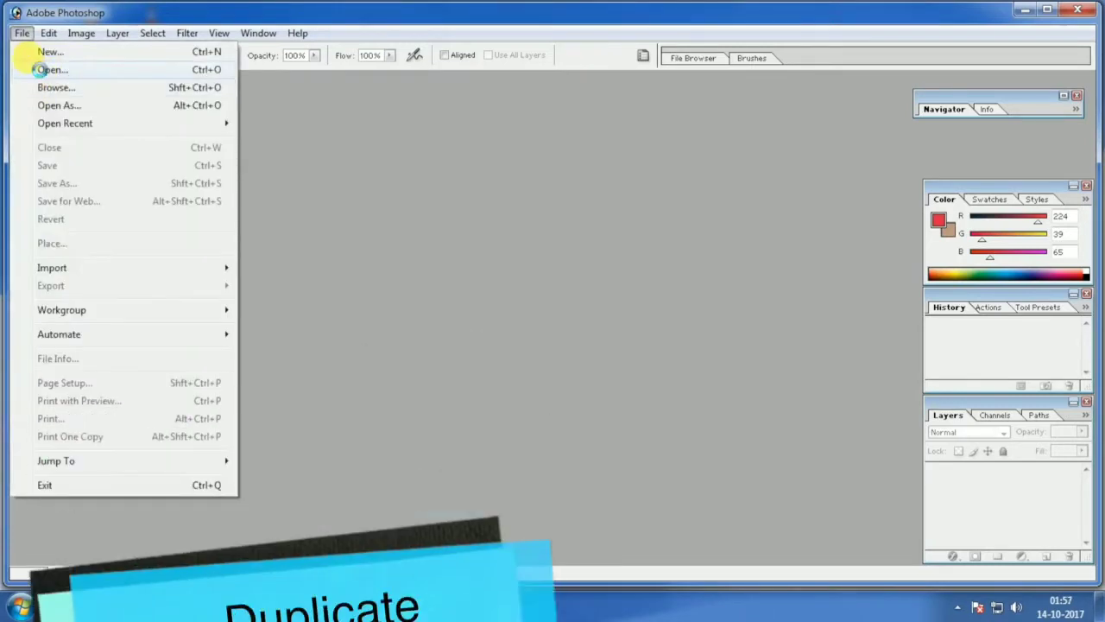
# - Open the image 196970-iphone-promo.jpg from the image folder
pyautogui.click(43, 69)
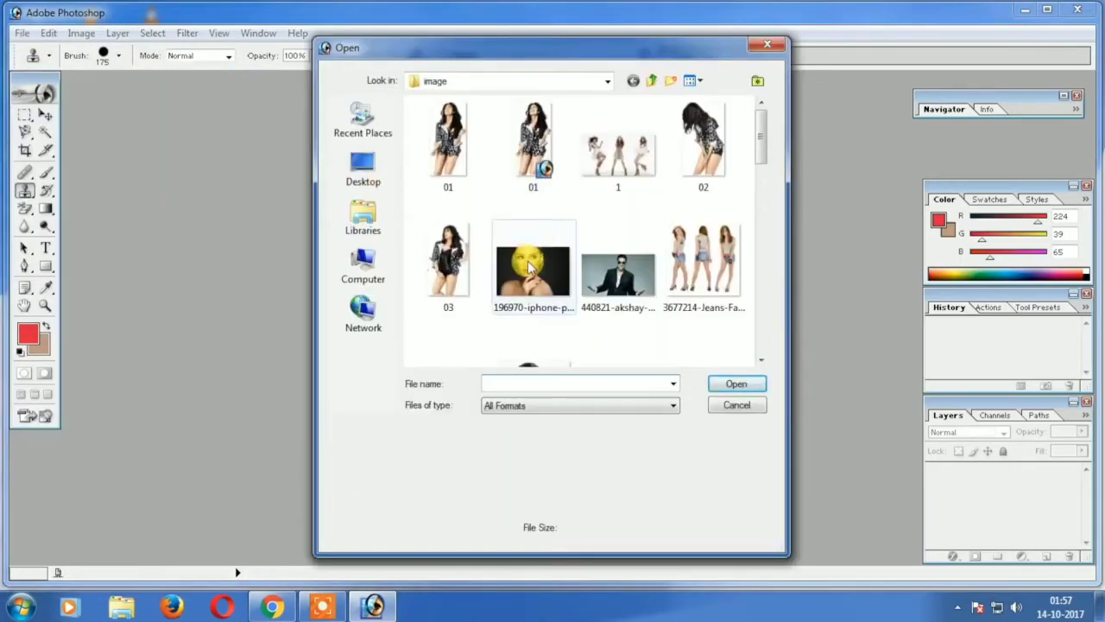
pyautogui.click(525, 263)
pyautogui.click(751, 382)
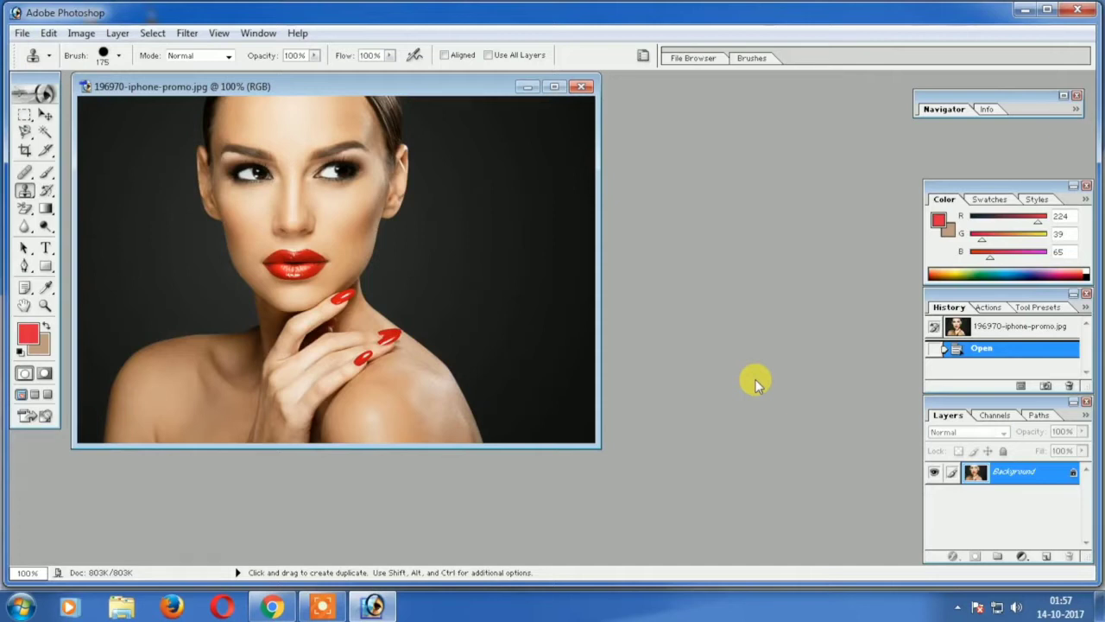
# - Activate the Clone Stamp tool and reduce its brush size to 20 px
pyautogui.click(24, 190)
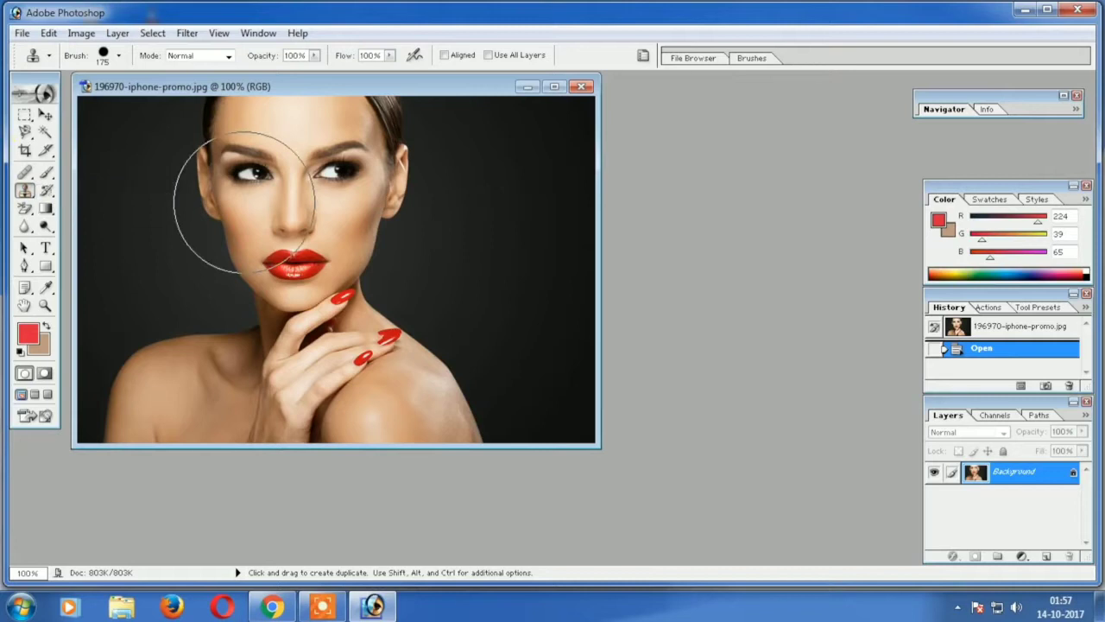
pyautogui.press('[')
pyautogui.press('[')
pyautogui.press('[')
pyautogui.press('[')
pyautogui.press('[')
pyautogui.press('[')
pyautogui.press('[')
pyautogui.press('[')
pyautogui.press('[')
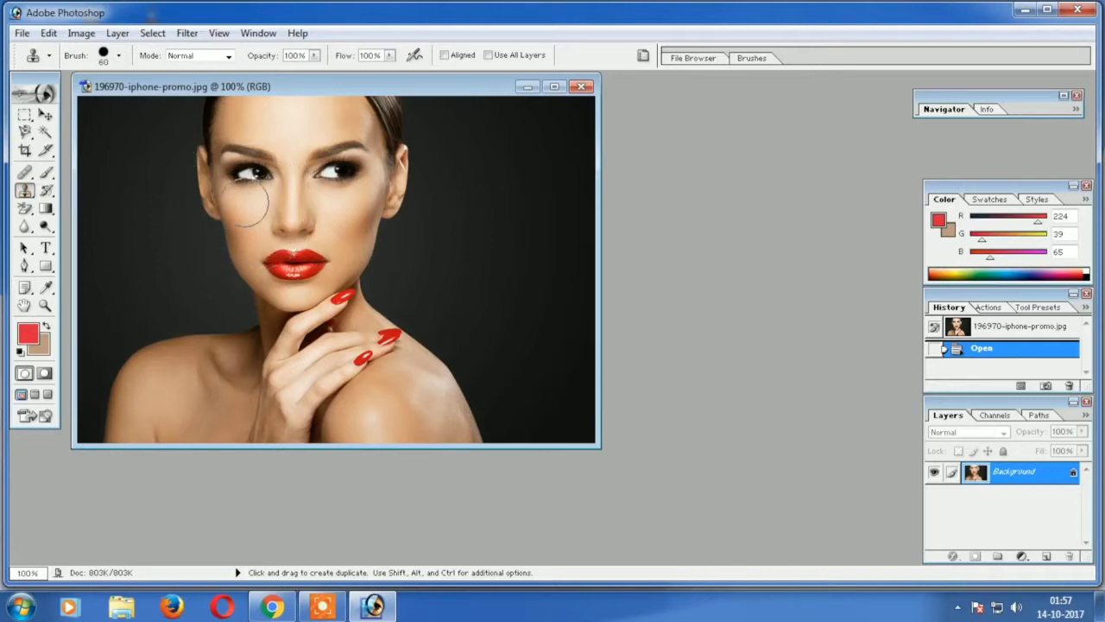
pyautogui.press('[')
pyautogui.press('[')
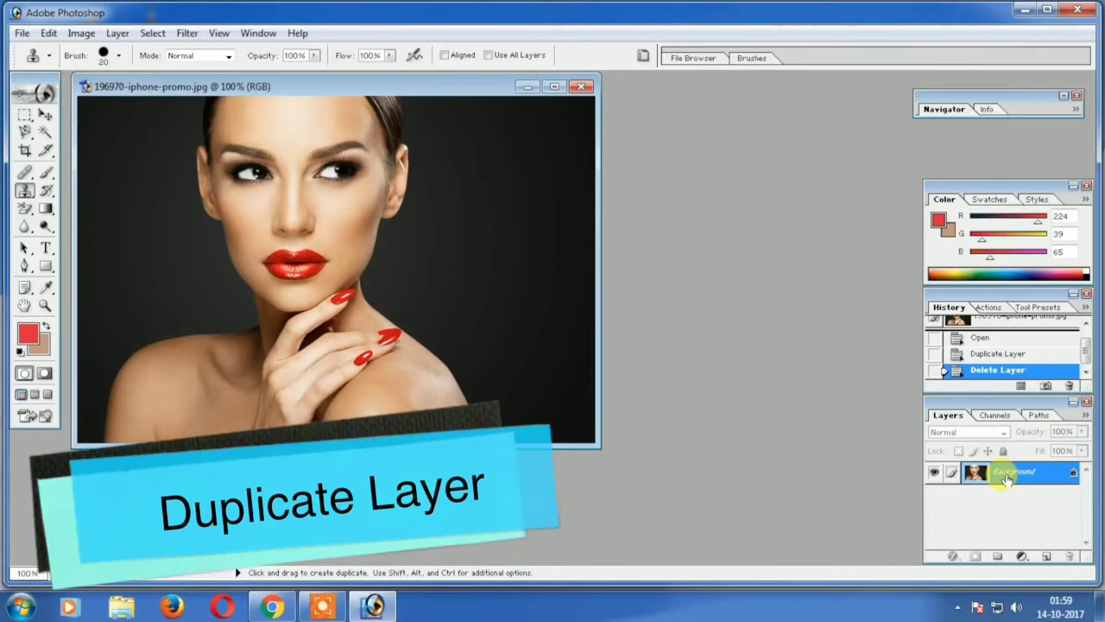
# - Duplicate the Background layer as "Background copy" in the same document
pyautogui.rightClick(1007, 479)
pyautogui.click(978, 316)
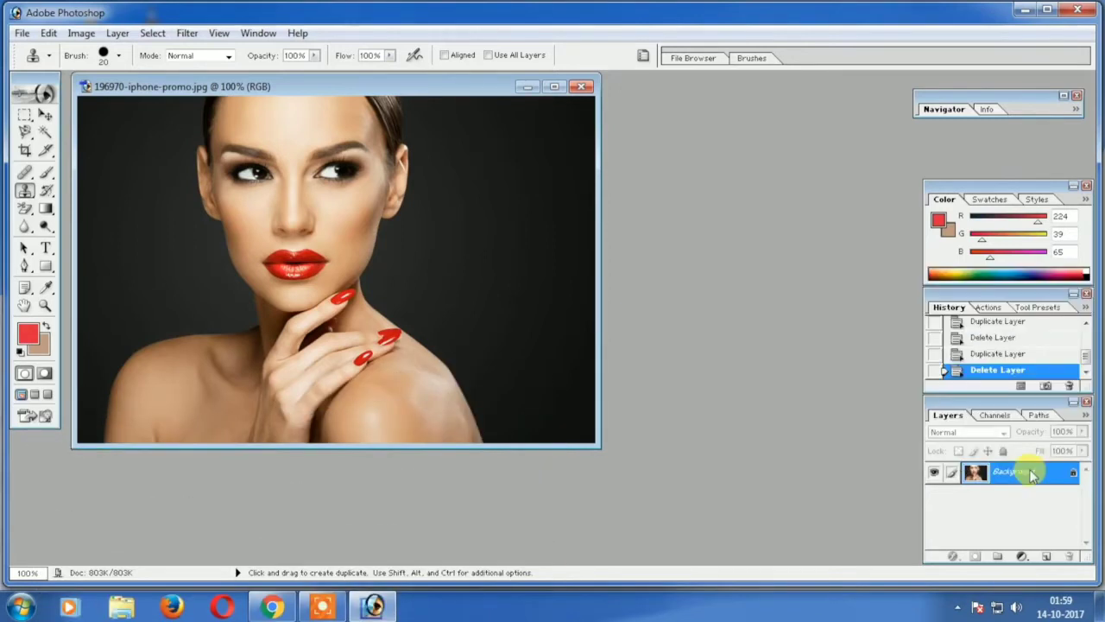
pyautogui.rightClick(1032, 475)
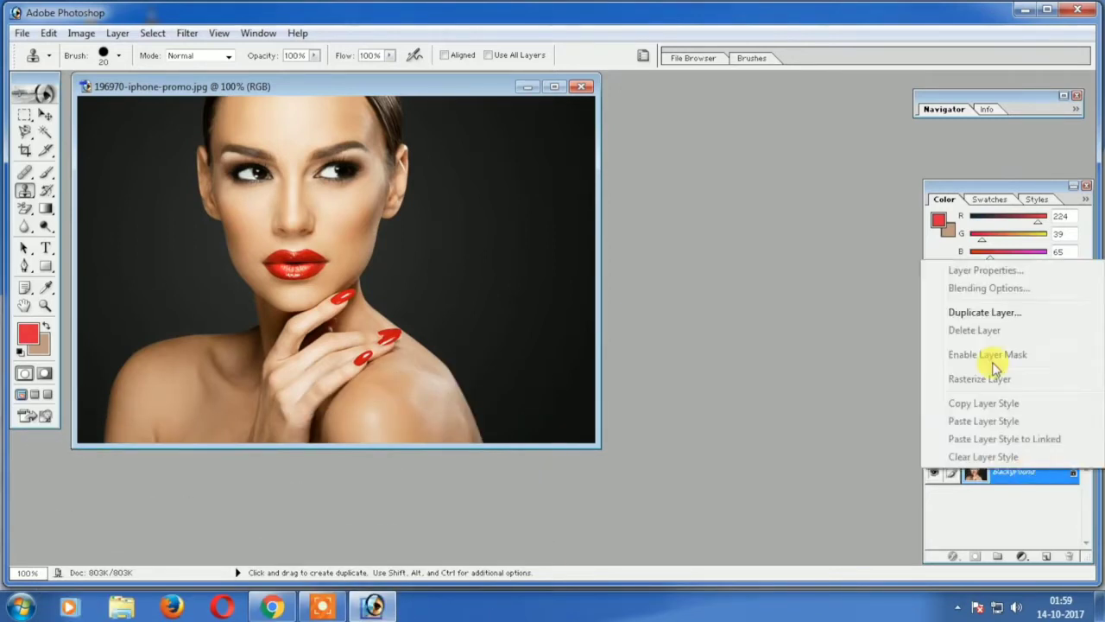
pyautogui.click(988, 316)
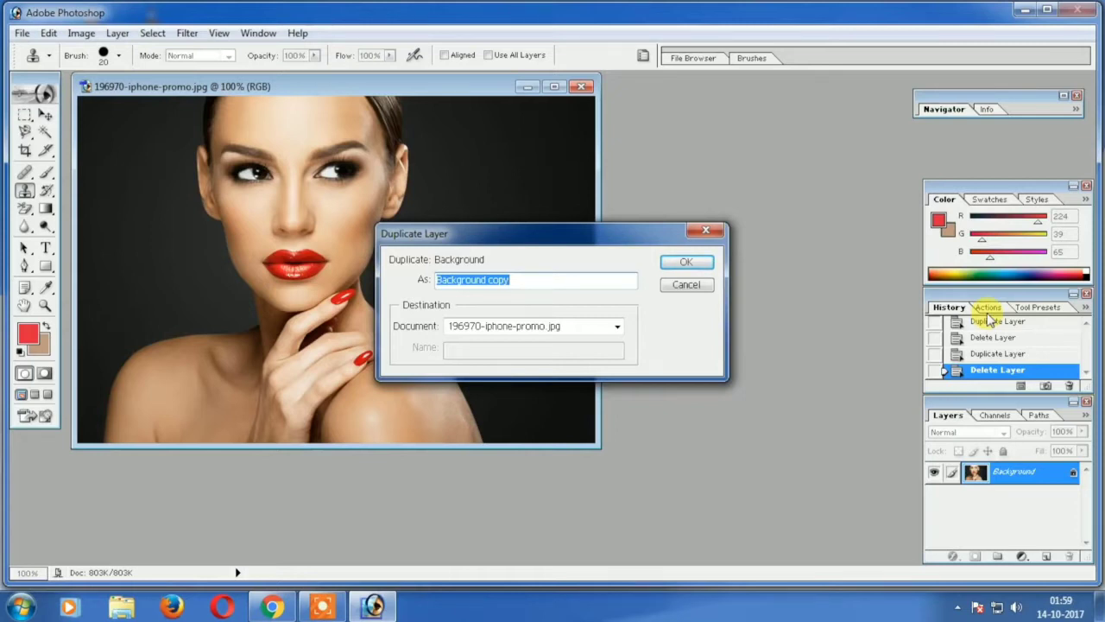
pyautogui.click(685, 262)
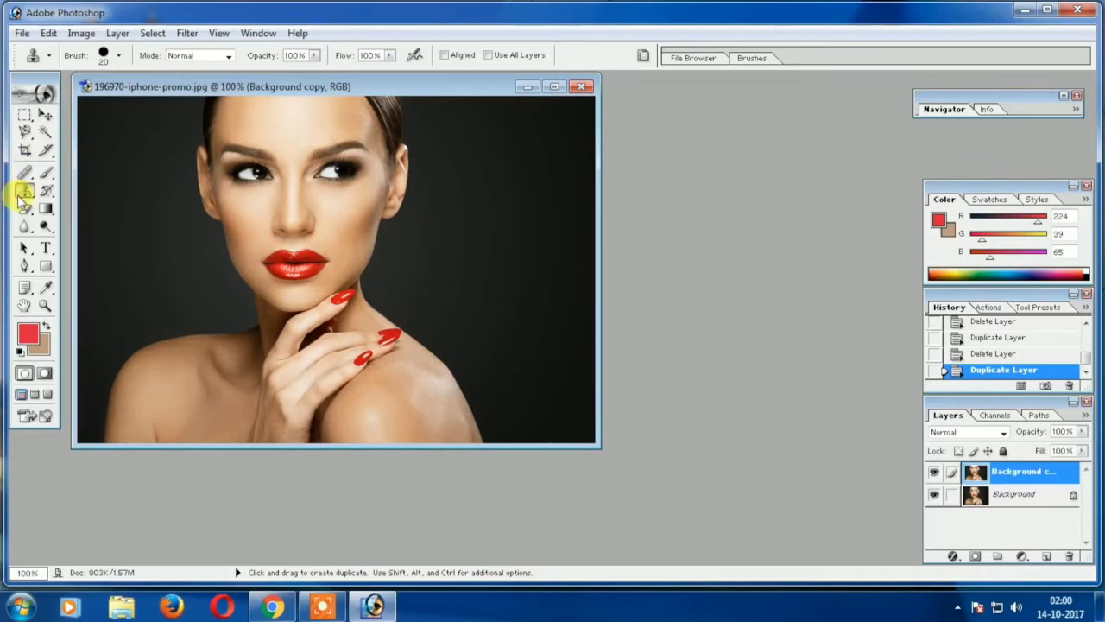
# - Choose the hard round 19 px brush preset for the Clone Stamp tool
pyautogui.moveTo(25, 190); pyautogui.dragTo(54, 197)
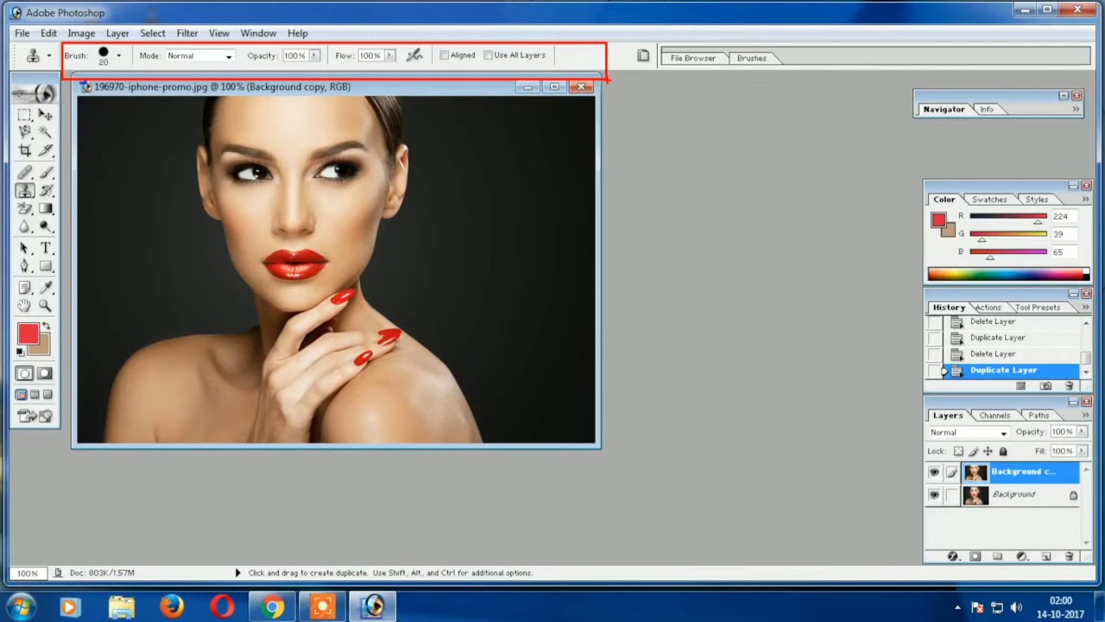
pyautogui.click(120, 56)
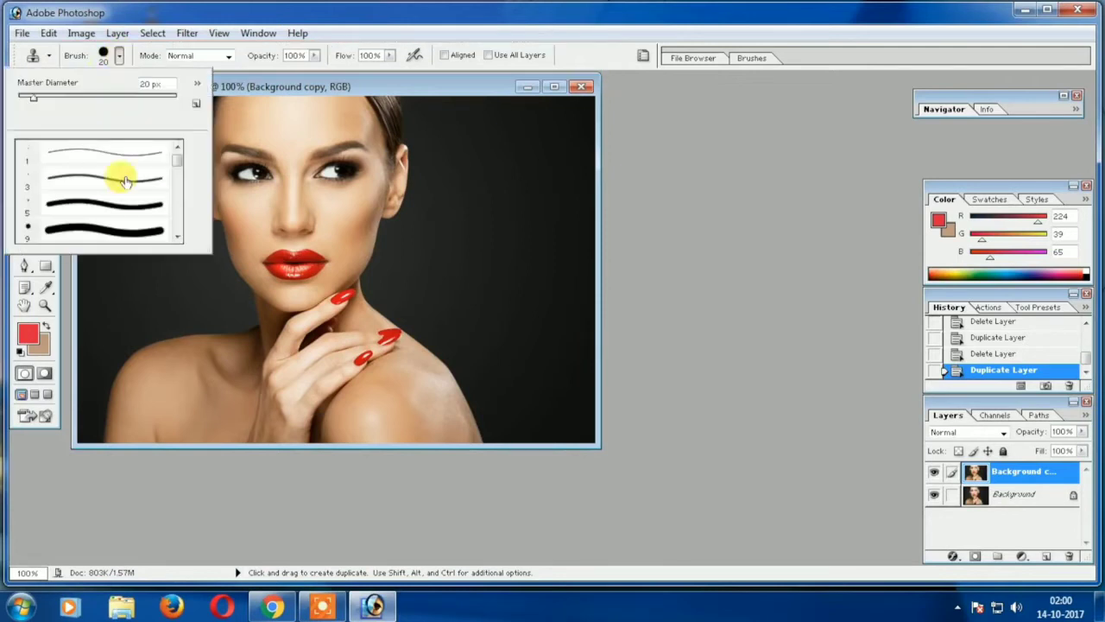
pyautogui.moveTo(178, 153)
pyautogui.mouseDown()
pyautogui.moveTo(178, 197)
pyautogui.moveTo(178, 164)
pyautogui.mouseUp()
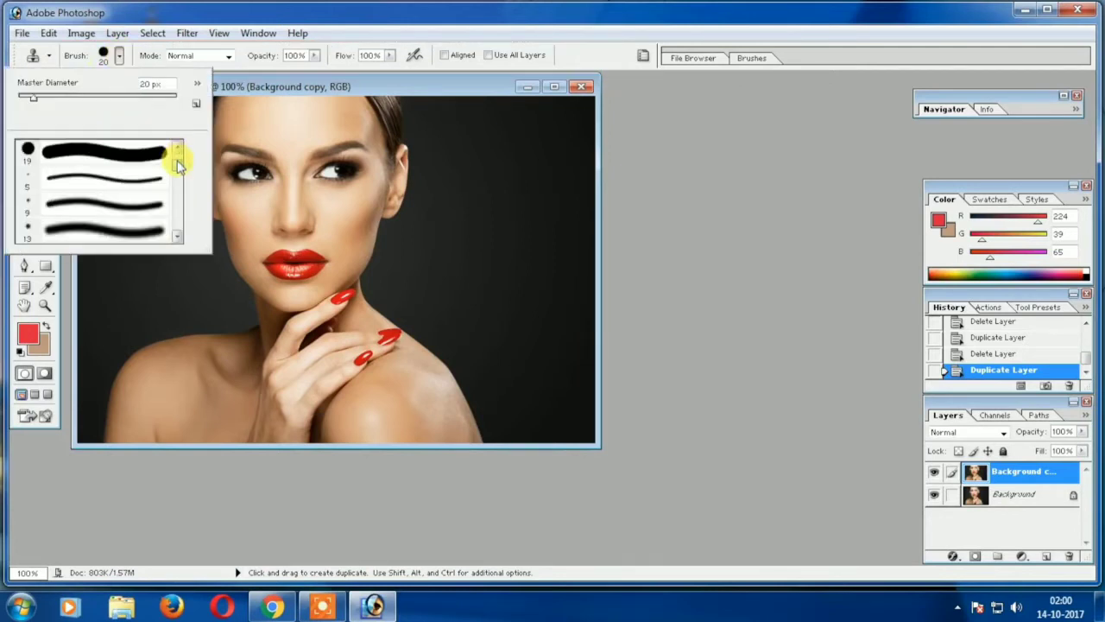
pyautogui.click(134, 156)
pyautogui.click(254, 86)
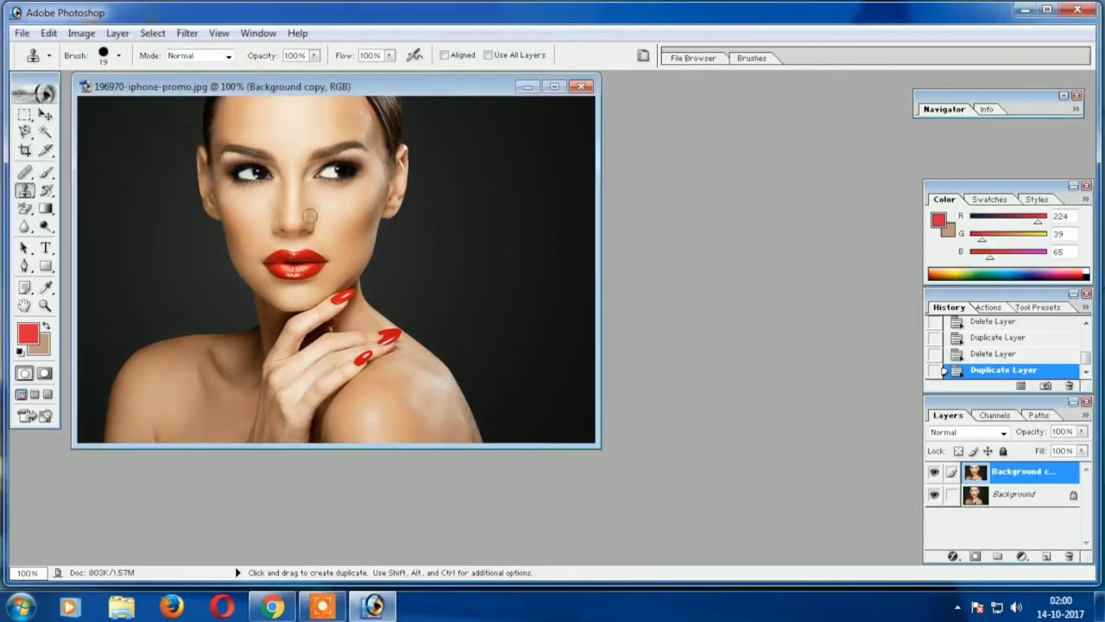
# - Enlarge the Clone Stamp brush to 70 px and sample the cheek beside the woman's nose
pyautogui.press('[')
pyautogui.press(']')
pyautogui.press(']')
pyautogui.press(']')
pyautogui.press(']')
pyautogui.press(']')
pyautogui.press(']')
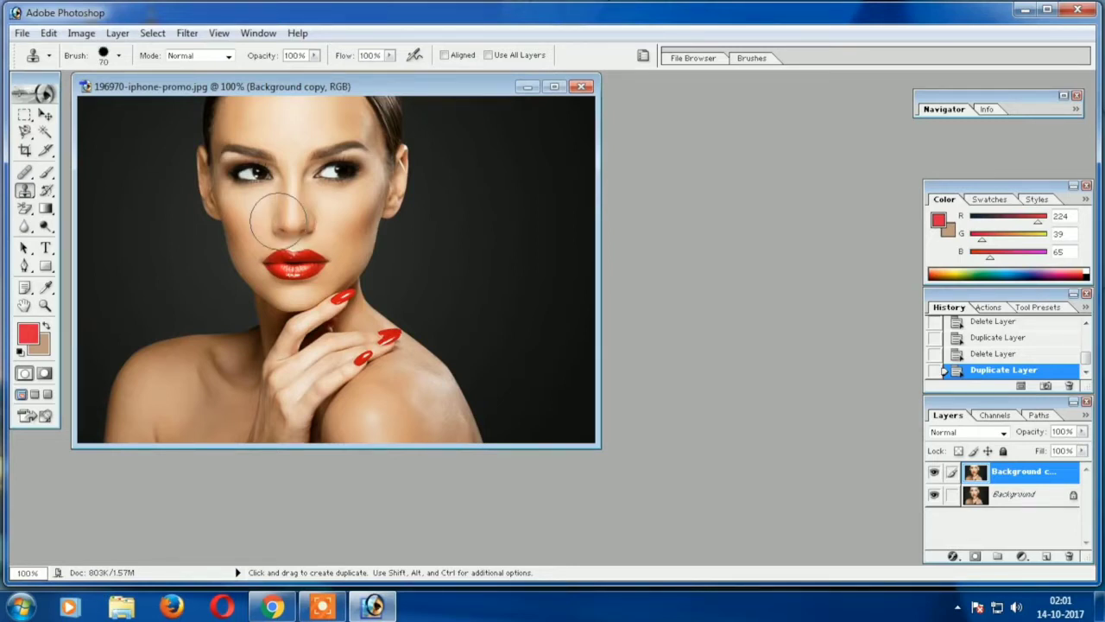
pyautogui.keyDown('alt'); pyautogui.click(257, 224); pyautogui.keyUp('alt')
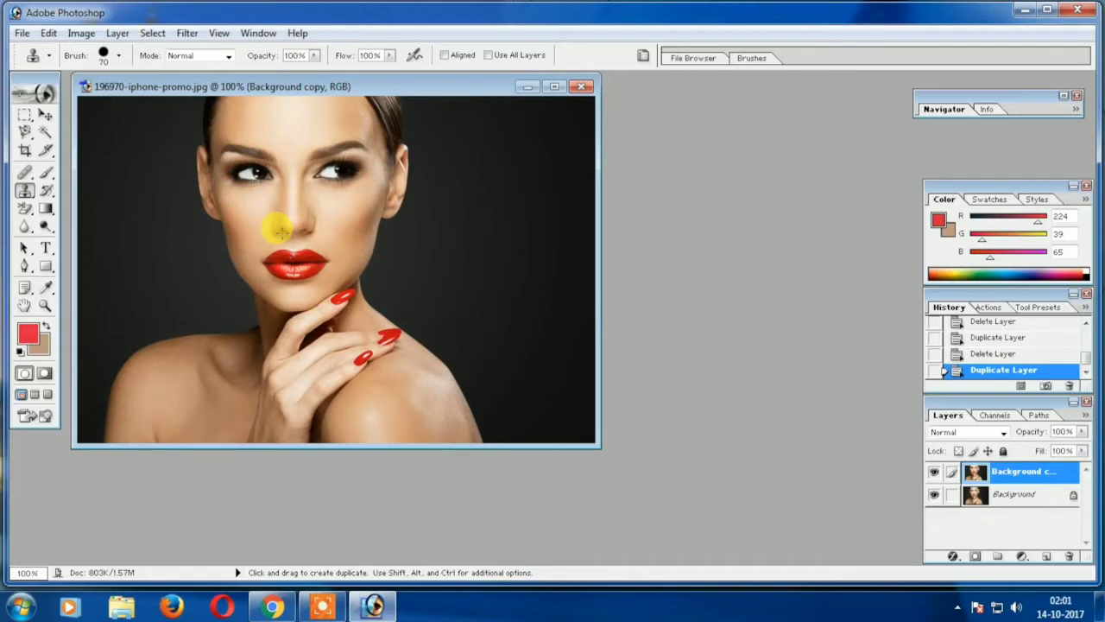
pyautogui.press('capslock')
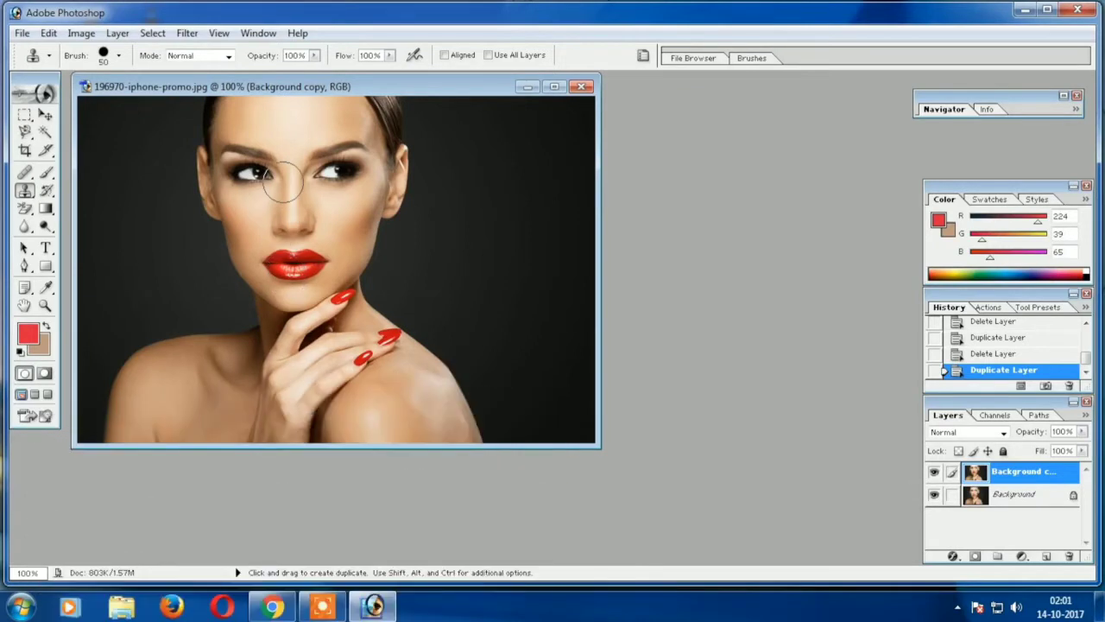
# - Sample the woman's left-hand eye with a 40 px brush and stamp it once on the dark background beside her head
pyautogui.keyDown('alt'); pyautogui.click(250, 173); pyautogui.keyUp('alt')
pyautogui.press('alt')
pyautogui.press('[')
pyautogui.moveTo(253, 175); pyautogui.dragTo(253, 170)
pyautogui.keyDown('alt'); pyautogui.click(252, 172); pyautogui.keyUp('alt')
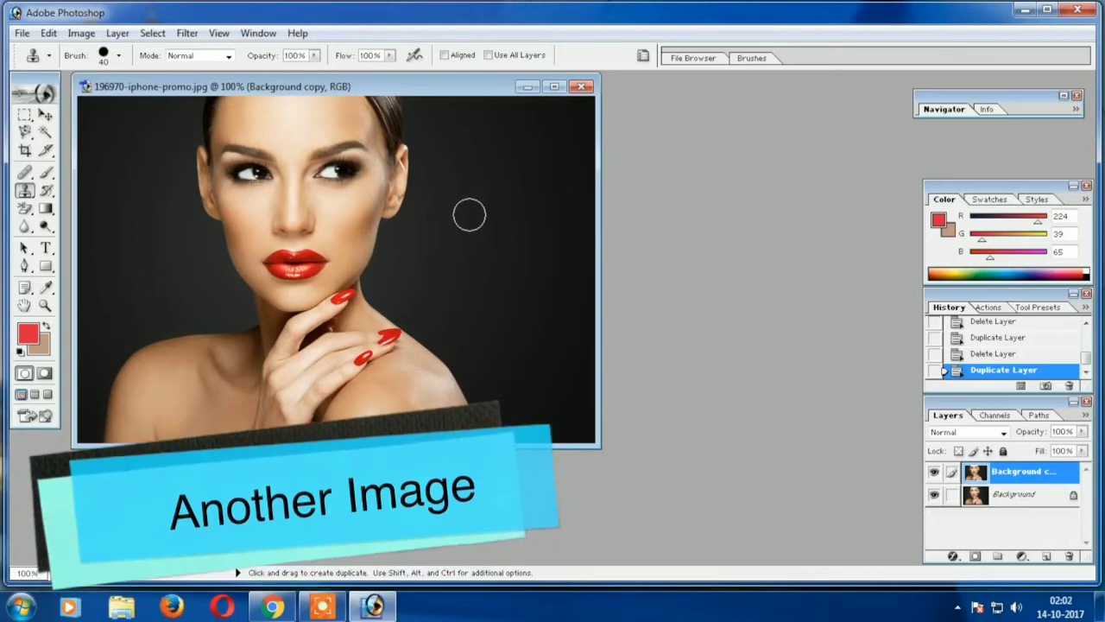
pyautogui.click(453, 145)
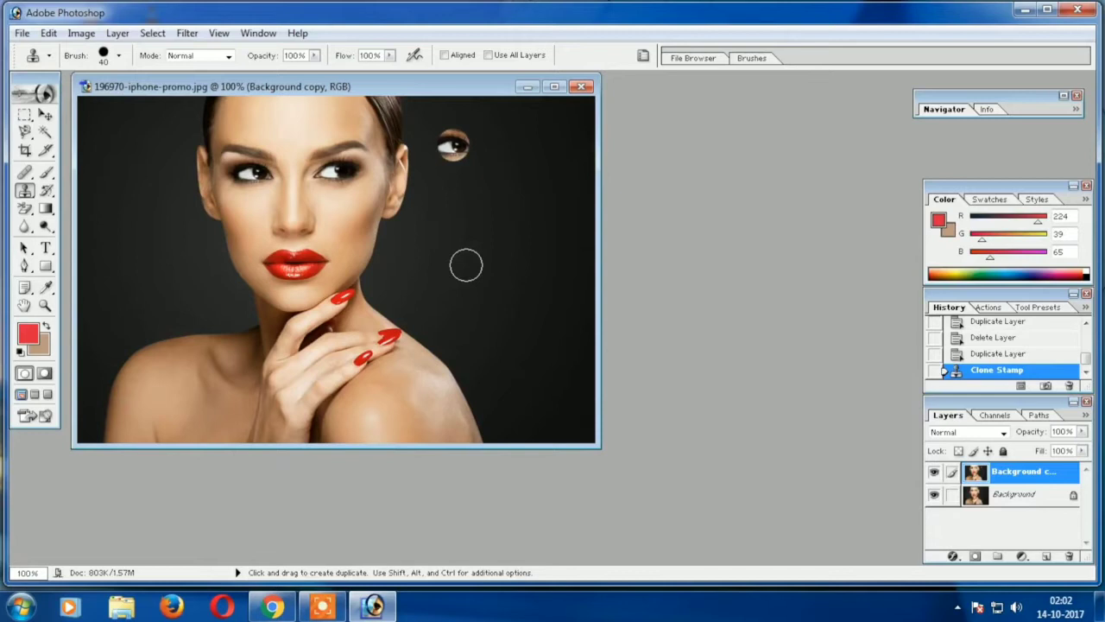
# - Clone the woman's face onto the dark background at right and both eyes into the image's upper-left corner, undoing the last extra stroke
pyautogui.moveTo(449, 178)
pyautogui.mouseDown()
pyautogui.moveTo(492, 134)
pyautogui.moveTo(418, 126)
pyautogui.moveTo(508, 160)
pyautogui.moveTo(551, 147)
pyautogui.moveTo(415, 110)
pyautogui.moveTo(582, 118)
pyautogui.moveTo(553, 103)
pyautogui.moveTo(570, 104)
pyautogui.moveTo(585, 166)
pyautogui.moveTo(576, 118)
pyautogui.moveTo(567, 165)
pyautogui.moveTo(586, 183)
pyautogui.moveTo(488, 184)
pyautogui.moveTo(529, 177)
pyautogui.moveTo(535, 163)
pyautogui.moveTo(476, 124)
pyautogui.moveTo(426, 165)
pyautogui.moveTo(423, 196)
pyautogui.moveTo(460, 180)
pyautogui.moveTo(439, 186)
pyautogui.moveTo(598, 211)
pyautogui.moveTo(405, 218)
pyautogui.moveTo(604, 231)
pyautogui.moveTo(459, 244)
pyautogui.moveTo(485, 282)
pyautogui.moveTo(419, 278)
pyautogui.moveTo(517, 332)
pyautogui.moveTo(478, 320)
pyautogui.moveTo(479, 294)
pyautogui.moveTo(458, 294)
pyautogui.moveTo(561, 304)
pyautogui.moveTo(545, 352)
pyautogui.moveTo(574, 354)
pyautogui.mouseUp()
pyautogui.hotkey('ctrl', 'z')
pyautogui.moveTo(93, 136); pyautogui.dragTo(184, 138)
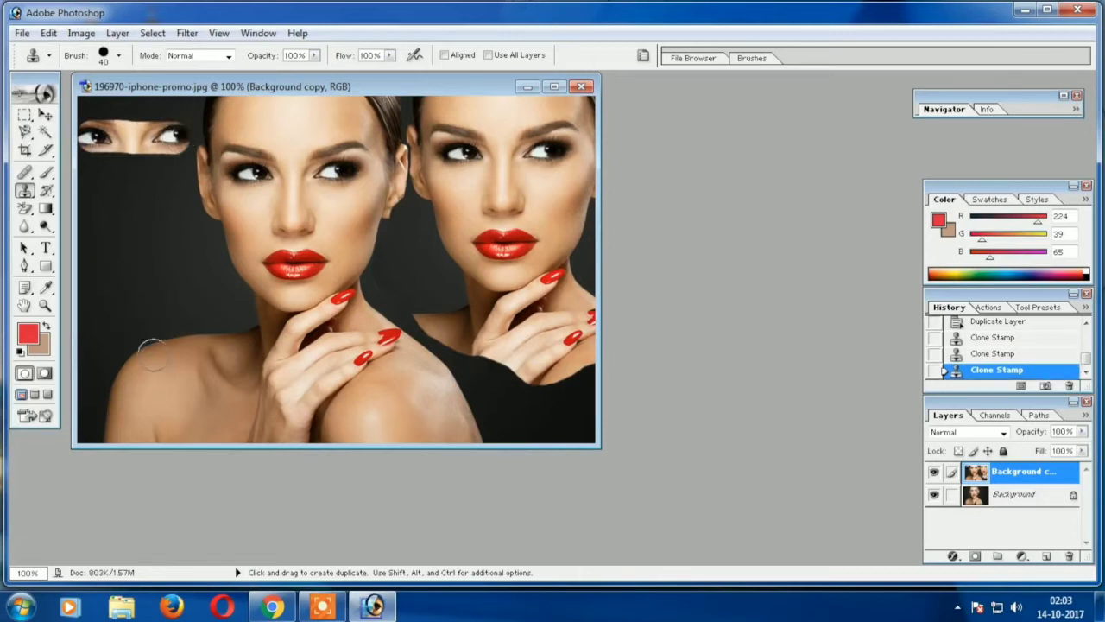
pyautogui.hotkey('ctrl', 'z')
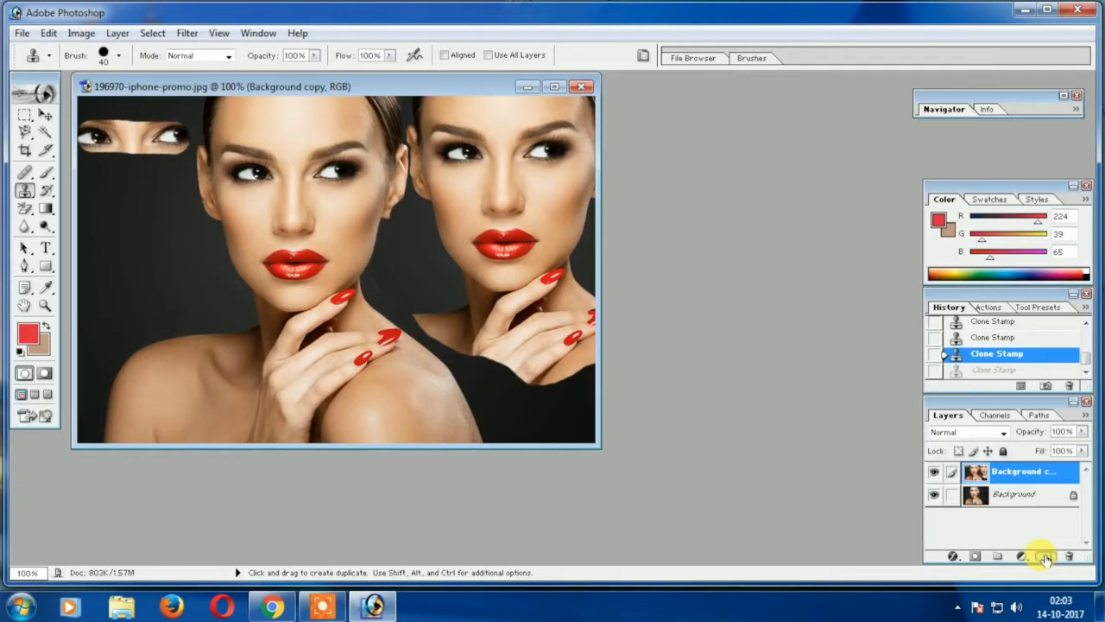
# - Clone the woman's face onto a new layer over the left shoulder area and move that layer slightly down and right
pyautogui.click(1045, 557)
pyautogui.moveTo(129, 259)
pyautogui.mouseDown()
pyautogui.moveTo(190, 259)
pyautogui.moveTo(216, 199)
pyautogui.moveTo(110, 216)
pyautogui.moveTo(118, 311)
pyautogui.moveTo(276, 259)
pyautogui.moveTo(220, 157)
pyautogui.mouseUp()
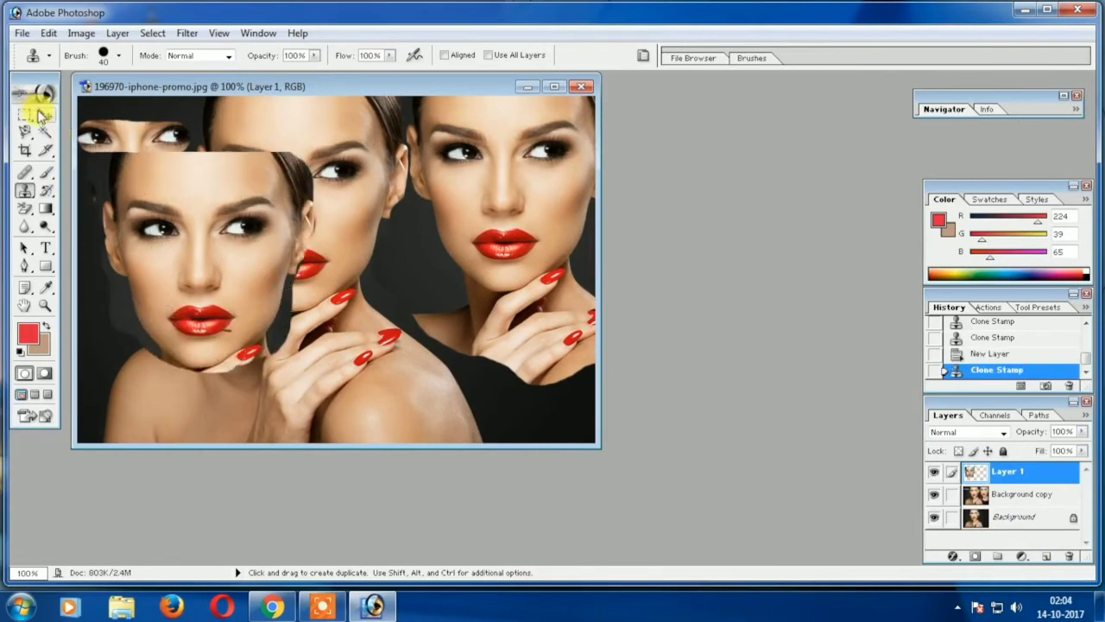
pyautogui.click(45, 115)
pyautogui.moveTo(163, 212)
pyautogui.mouseDown()
pyautogui.moveTo(163, 241)
pyautogui.moveTo(410, 210)
pyautogui.moveTo(198, 227)
pyautogui.moveTo(303, 215)
pyautogui.moveTo(257, 240)
pyautogui.mouseUp()
# - Open 440821-akshay-kumar.jpg and paint a short Clone Stamp stroke in the upper-left of its grey backdrop
pyautogui.click(21, 32)
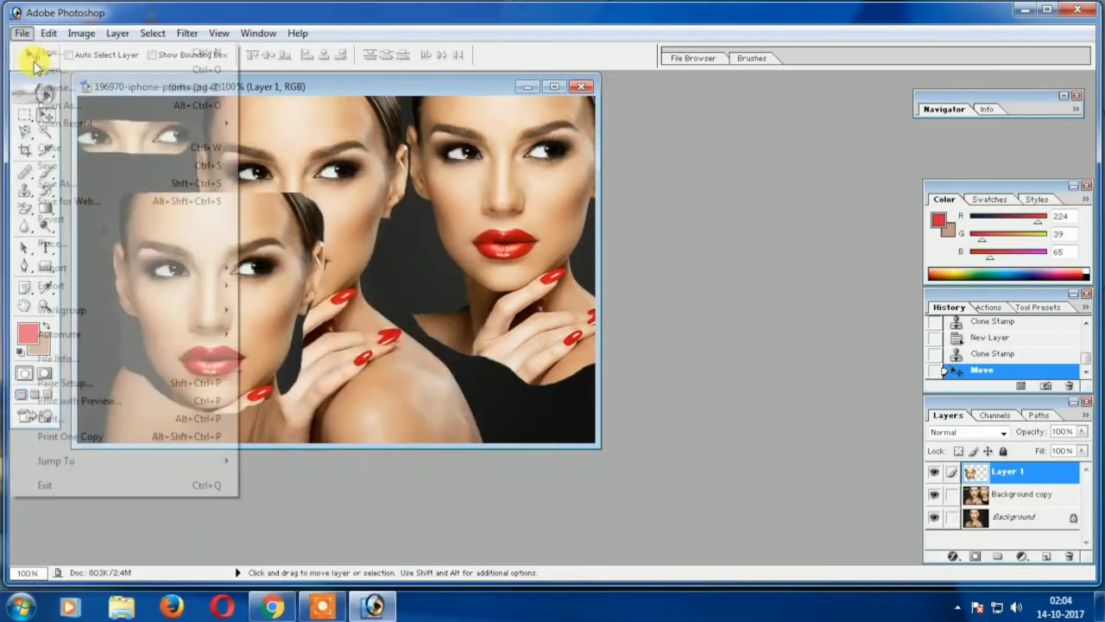
pyautogui.click(42, 69)
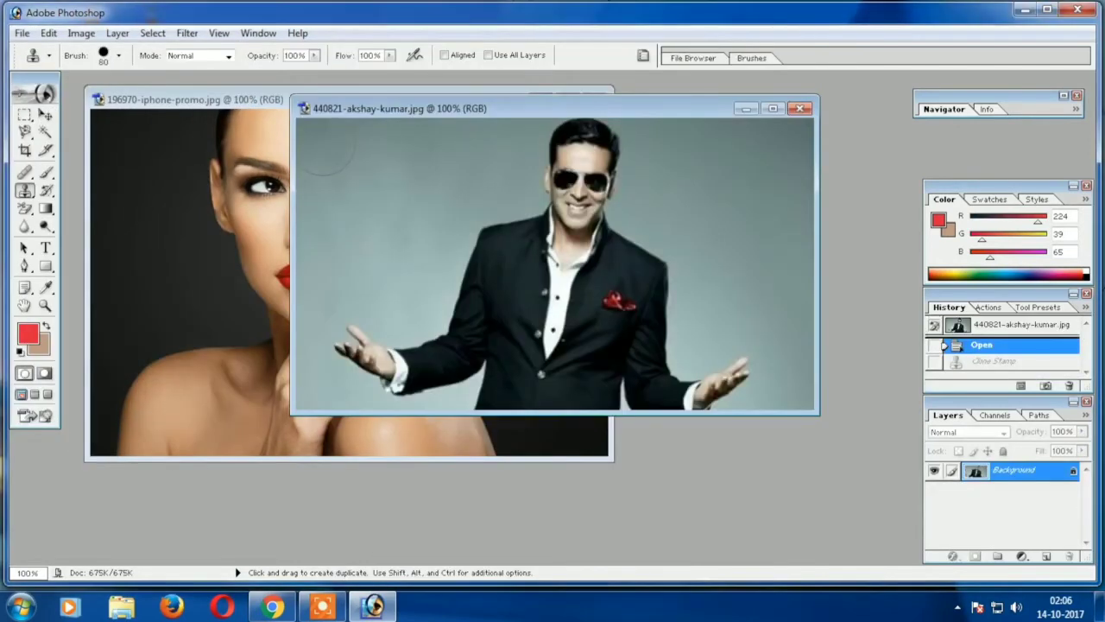
pyautogui.moveTo(324, 142)
pyautogui.mouseDown()
pyautogui.moveTo(322, 195)
pyautogui.moveTo(367, 259)
pyautogui.moveTo(319, 255)
pyautogui.moveTo(458, 151)
pyautogui.moveTo(443, 191)
pyautogui.moveTo(332, 298)
pyautogui.moveTo(388, 276)
pyautogui.moveTo(415, 234)
pyautogui.moveTo(501, 155)
pyautogui.moveTo(346, 139)
pyautogui.mouseUp()
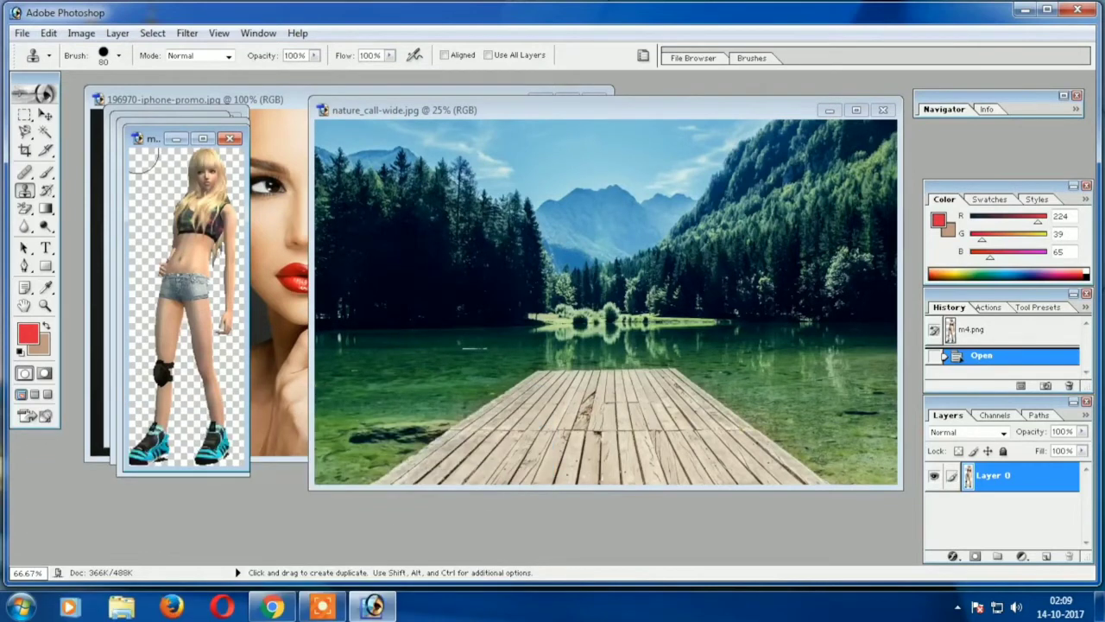
# - Sample the blonde figure in m4.png and clone her onto the left side of the dock in nature_call-wide.jpg with a 200 px brush
pyautogui.press('alt')
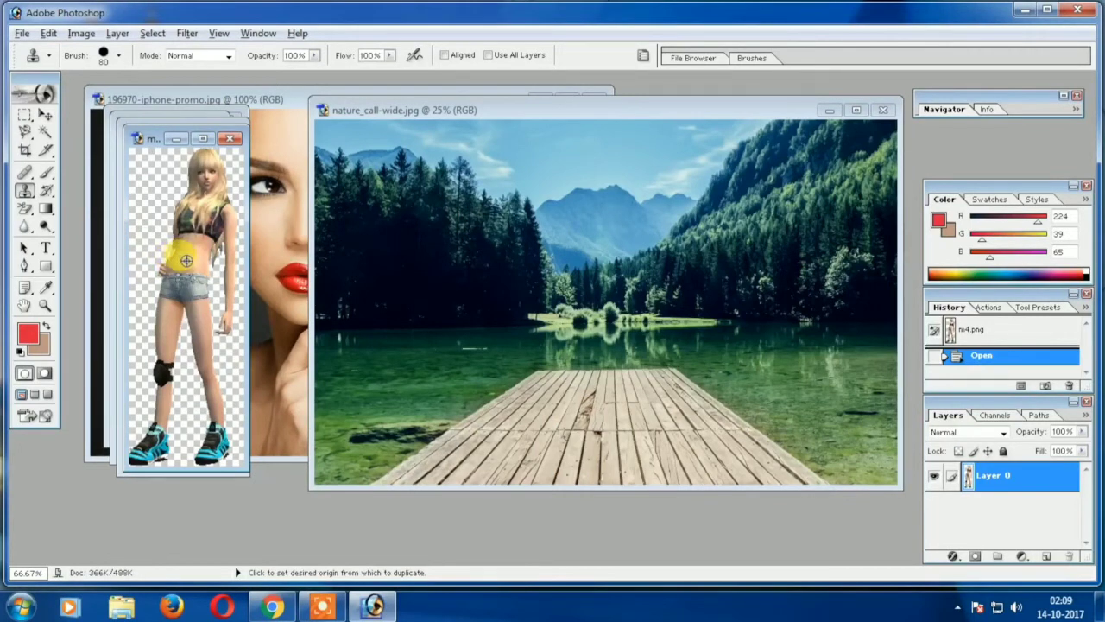
pyautogui.keyDown('alt'); pyautogui.click(186, 260); pyautogui.keyUp('alt')
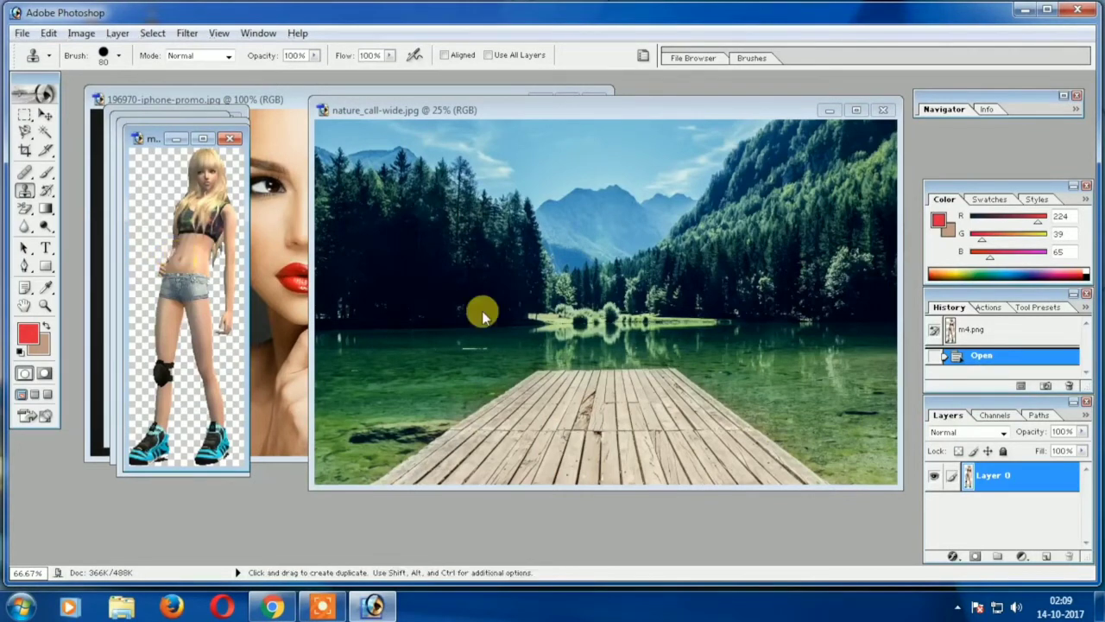
pyautogui.click(548, 368)
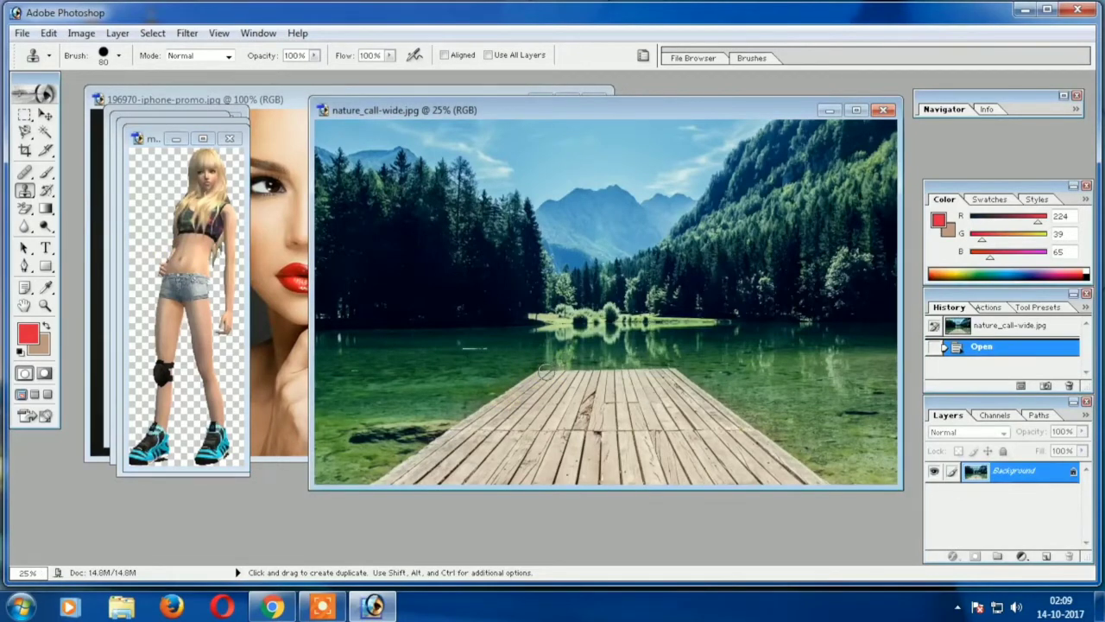
pyautogui.press(']')
pyautogui.moveTo(545, 369)
pyautogui.mouseDown()
pyautogui.moveTo(540, 380)
pyautogui.moveTo(560, 306)
pyautogui.mouseUp()
pyautogui.moveTo(538, 348)
pyautogui.mouseDown()
pyautogui.moveTo(538, 443)
pyautogui.moveTo(534, 434)
pyautogui.mouseUp()
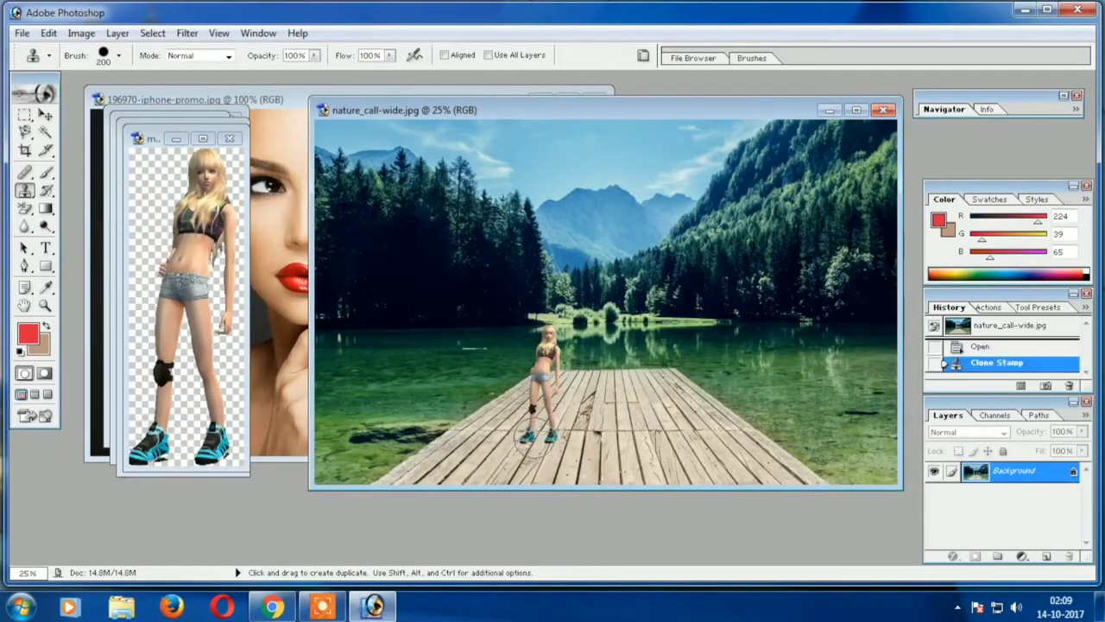
# - Close m4.png, sample the dark-haired figure in the m3 image, and clone her onto the far middle of the dock
pyautogui.click(229, 139)
pyautogui.keyDown('alt'); pyautogui.click(193, 218); pyautogui.keyUp('alt')
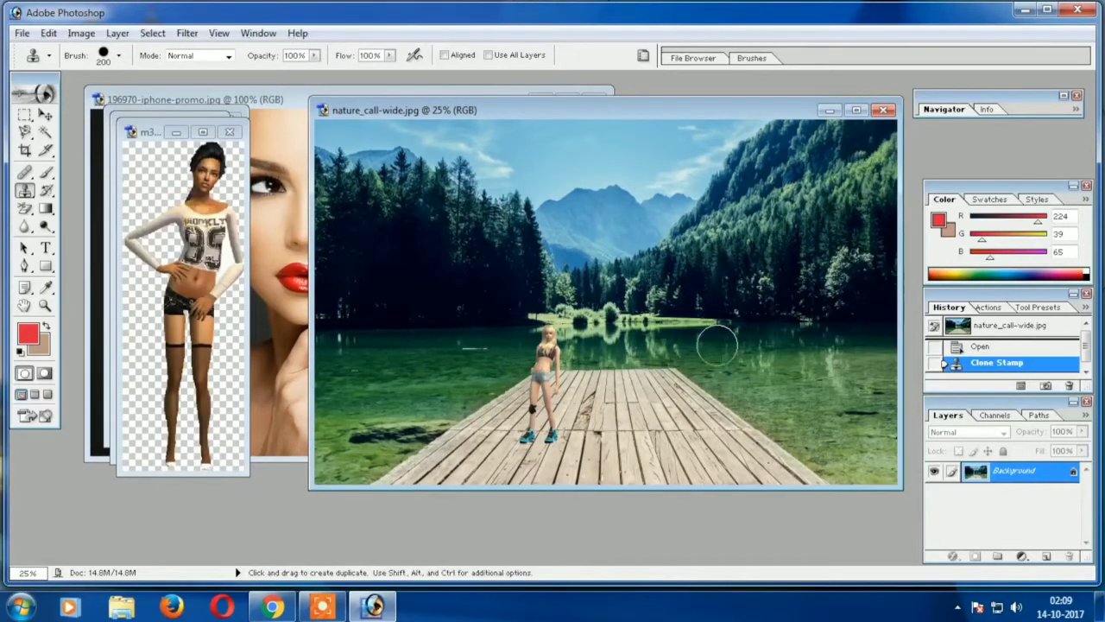
pyautogui.moveTo(620, 328)
pyautogui.mouseDown()
pyautogui.moveTo(632, 413)
pyautogui.moveTo(606, 417)
pyautogui.moveTo(595, 402)
pyautogui.moveTo(607, 346)
pyautogui.mouseUp()
pyautogui.moveTo(630, 297); pyautogui.dragTo(631, 298)
# - Close the m3 image, sample the dark-haired figure with a raised arm, and clone her onto the right front of the dock
pyautogui.click(277, 305)
pyautogui.click(141, 181)
pyautogui.click(234, 129)
pyautogui.click(276, 197)
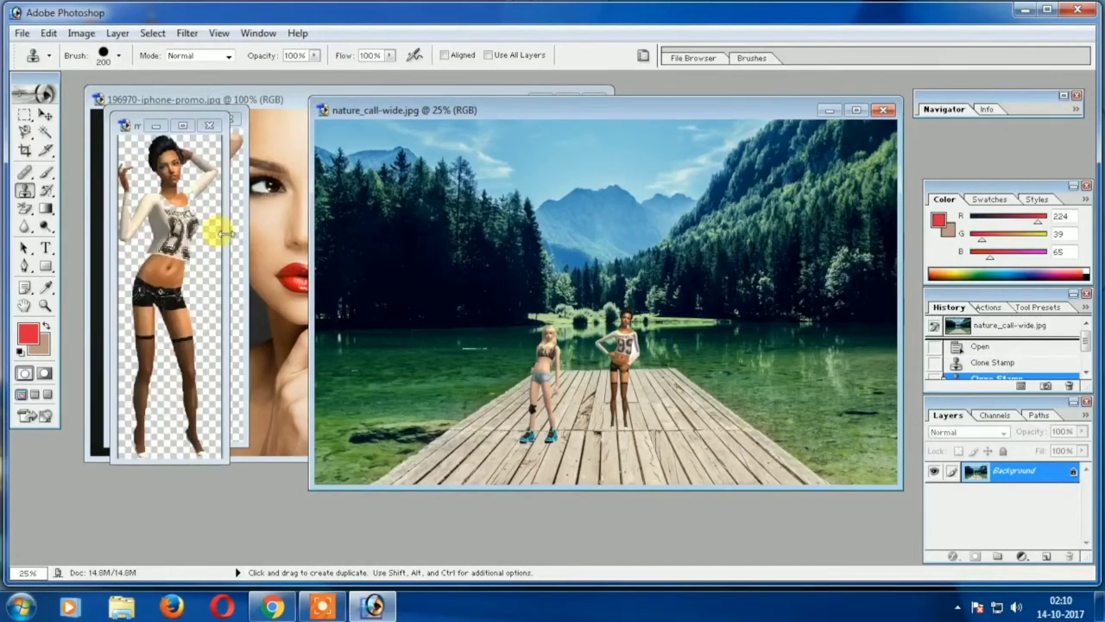
pyautogui.keyDown('alt'); pyautogui.click(155, 208); pyautogui.keyUp('alt')
pyautogui.keyDown('alt'); pyautogui.click(188, 202); pyautogui.keyUp('alt')
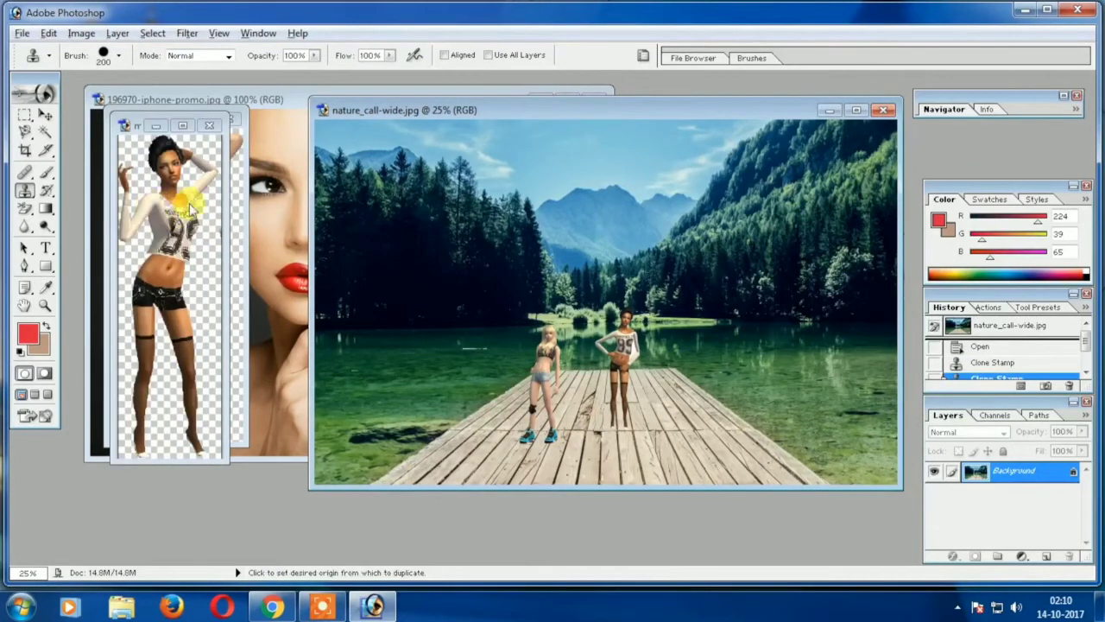
pyautogui.moveTo(680, 416)
pyautogui.mouseDown()
pyautogui.moveTo(689, 462)
pyautogui.moveTo(672, 358)
pyautogui.moveTo(667, 471)
pyautogui.mouseUp()
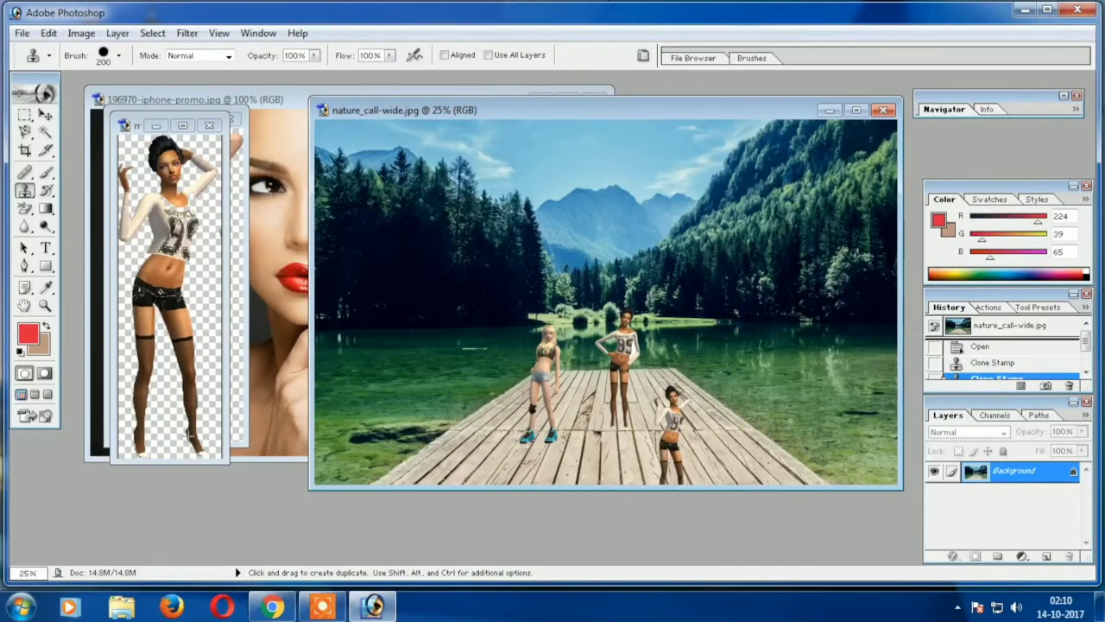
# - Sample the blonde figure with raised arms in m1.png and clone her onto the front centre of the dock
pyautogui.click(242, 196)
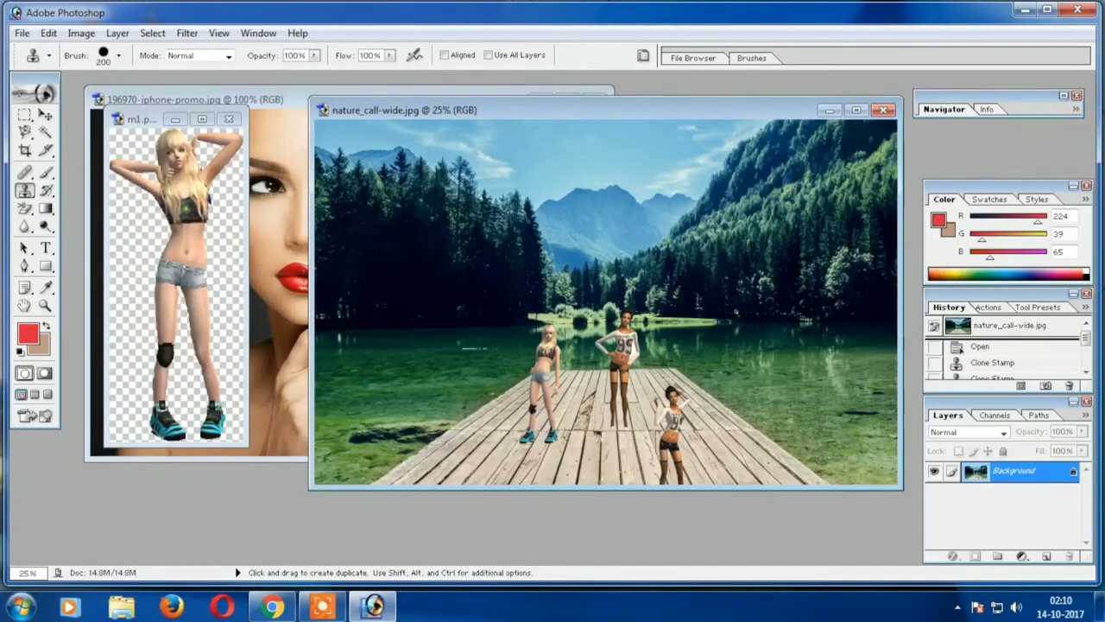
pyautogui.press('alt')
pyautogui.keyDown('alt'); pyautogui.click(181, 189); pyautogui.keyUp('alt')
pyautogui.moveTo(582, 434)
pyautogui.mouseDown()
pyautogui.moveTo(592, 387)
pyautogui.moveTo(593, 469)
pyautogui.mouseUp()
# - Show the lake composite in full screen mode with menu bar and zoom in on the cloned figures
pyautogui.press('f')
pyautogui.press('z')
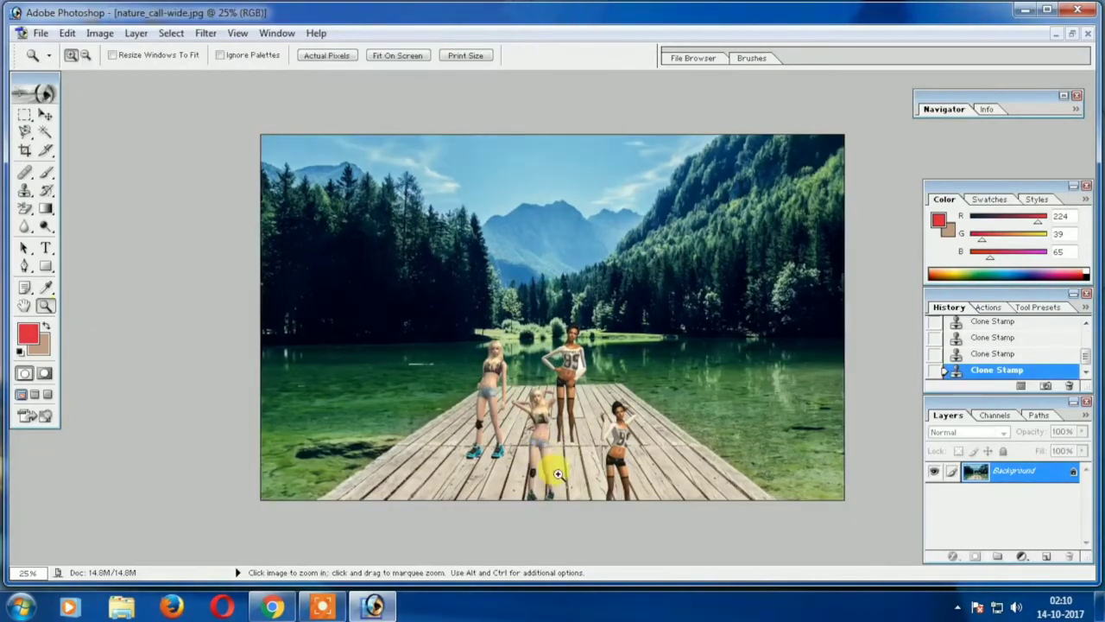
pyautogui.click(558, 474)
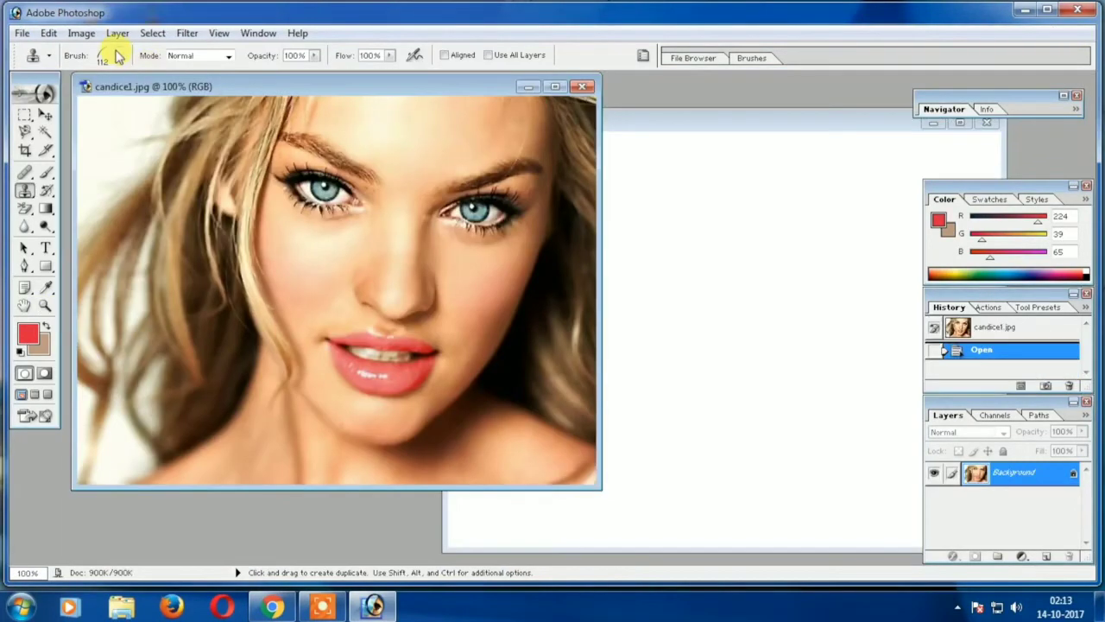
# - Sample the eye in candice1.jpg with the 112 px grass-shaped brush and clone the portrait's face onto the blank Untitled-1 canvas
pyautogui.click(119, 55)
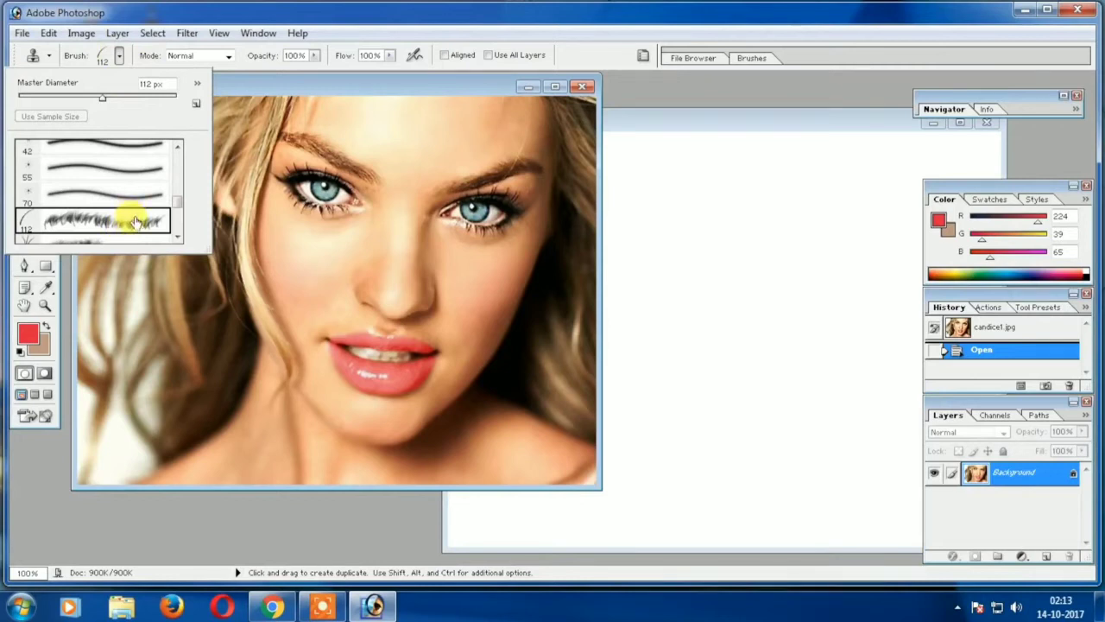
pyautogui.click(234, 82)
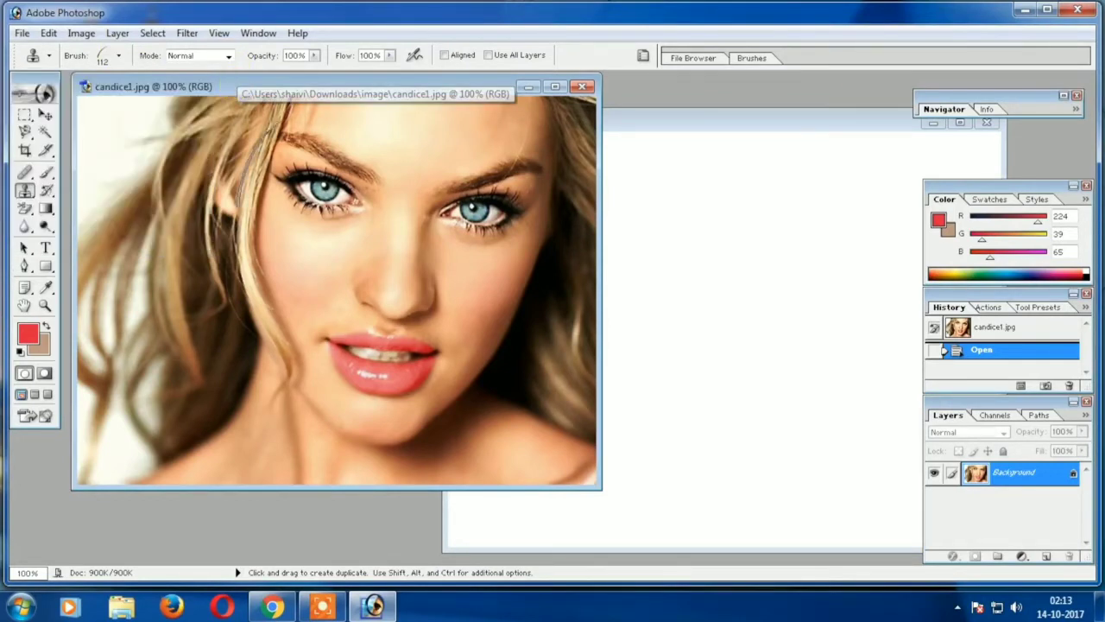
pyautogui.keyDown('alt'); pyautogui.click(314, 219); pyautogui.keyUp('alt')
pyautogui.click(670, 126)
pyautogui.moveTo(658, 298)
pyautogui.mouseDown()
pyautogui.moveTo(609, 294)
pyautogui.moveTo(768, 311)
pyautogui.moveTo(774, 229)
pyautogui.moveTo(786, 254)
pyautogui.moveTo(607, 244)
pyautogui.moveTo(820, 259)
pyautogui.moveTo(812, 346)
pyautogui.moveTo(734, 362)
pyautogui.moveTo(794, 415)
pyautogui.moveTo(691, 414)
pyautogui.moveTo(855, 432)
pyautogui.moveTo(673, 449)
pyautogui.moveTo(595, 259)
pyautogui.moveTo(656, 192)
pyautogui.moveTo(782, 246)
pyautogui.moveTo(864, 226)
pyautogui.moveTo(833, 406)
pyautogui.moveTo(553, 406)
pyautogui.moveTo(719, 252)
pyautogui.mouseUp()
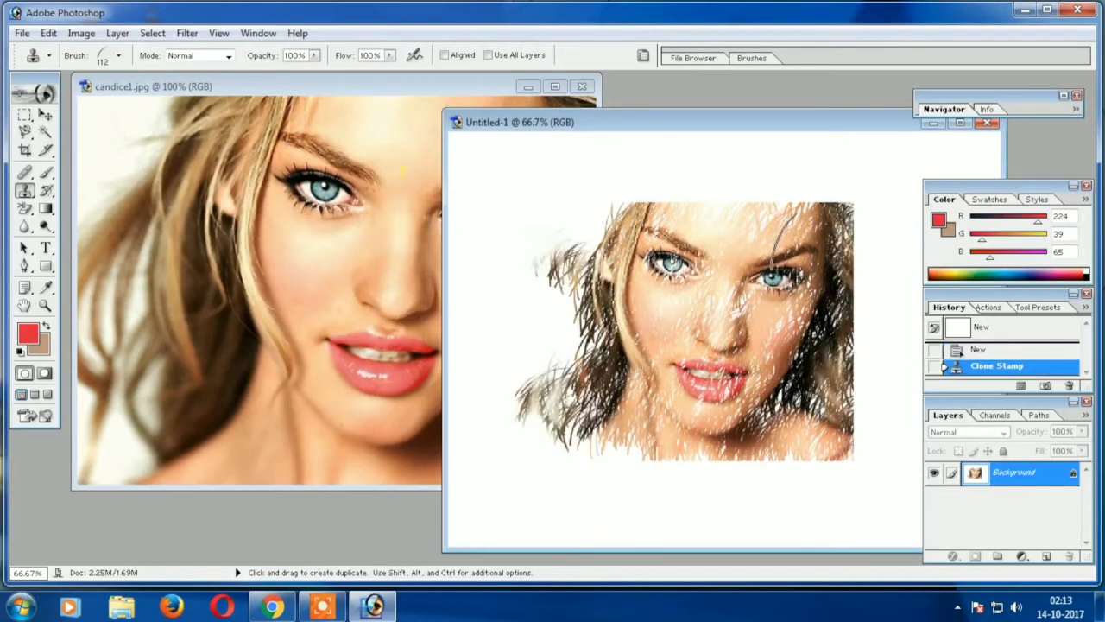
# - Choose a different Clone Stamp brush tip and paint cloned strokes along the lower, right and upper-left areas of the Untitled-1 canvas
pyautogui.click(119, 55)
pyautogui.click(176, 205)
pyautogui.click(176, 206)
pyautogui.click(177, 212)
pyautogui.click(178, 212)
pyautogui.click(180, 212)
pyautogui.click(180, 212)
pyautogui.click(61, 171)
pyautogui.moveTo(624, 501)
pyautogui.mouseDown()
pyautogui.moveTo(735, 518)
pyautogui.moveTo(790, 510)
pyautogui.mouseUp()
pyautogui.moveTo(842, 156)
pyautogui.mouseDown()
pyautogui.moveTo(863, 177)
pyautogui.moveTo(898, 285)
pyautogui.moveTo(880, 350)
pyautogui.mouseUp()
pyautogui.moveTo(587, 177)
pyautogui.mouseDown()
pyautogui.moveTo(470, 194)
pyautogui.moveTo(505, 229)
pyautogui.mouseUp()
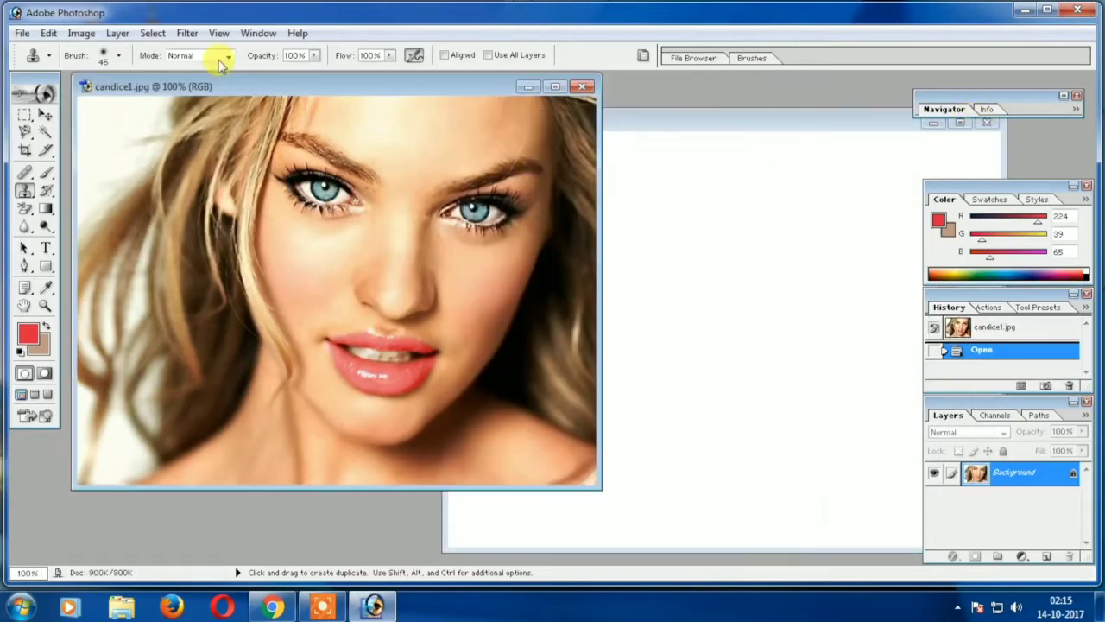
# - Set the Clone Stamp mode to Dissolve and clone the portrait's face onto the blank Untitled-1 canvas
pyautogui.click(226, 59)
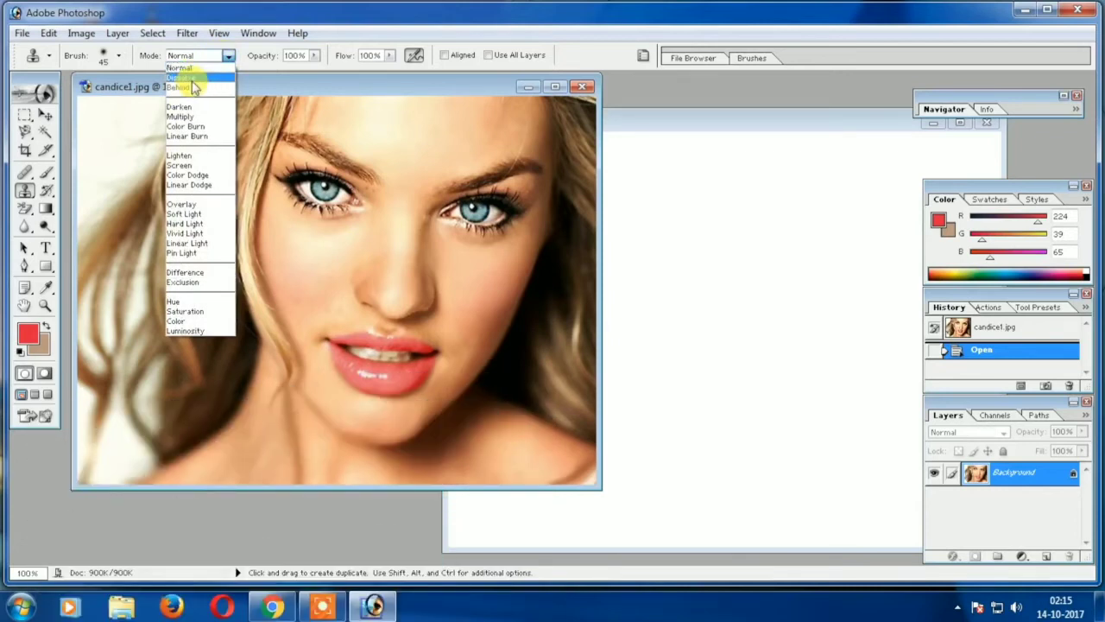
pyautogui.click(193, 79)
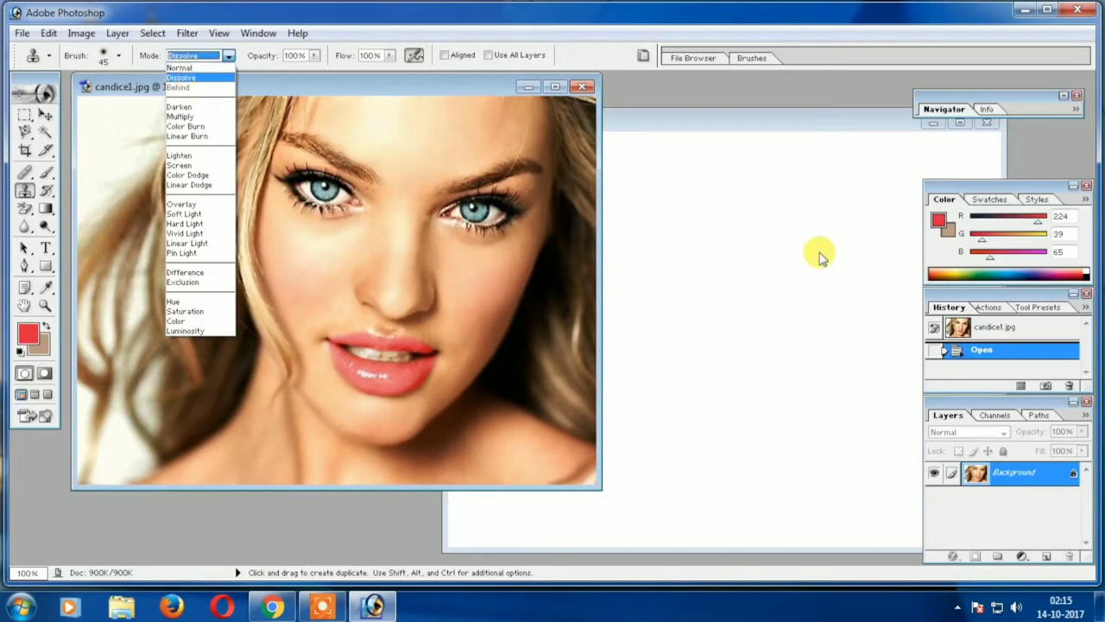
pyautogui.click(751, 239)
pyautogui.moveTo(773, 259)
pyautogui.mouseDown()
pyautogui.moveTo(581, 221)
pyautogui.moveTo(792, 234)
pyautogui.moveTo(898, 216)
pyautogui.moveTo(881, 251)
pyautogui.moveTo(604, 320)
pyautogui.mouseUp()
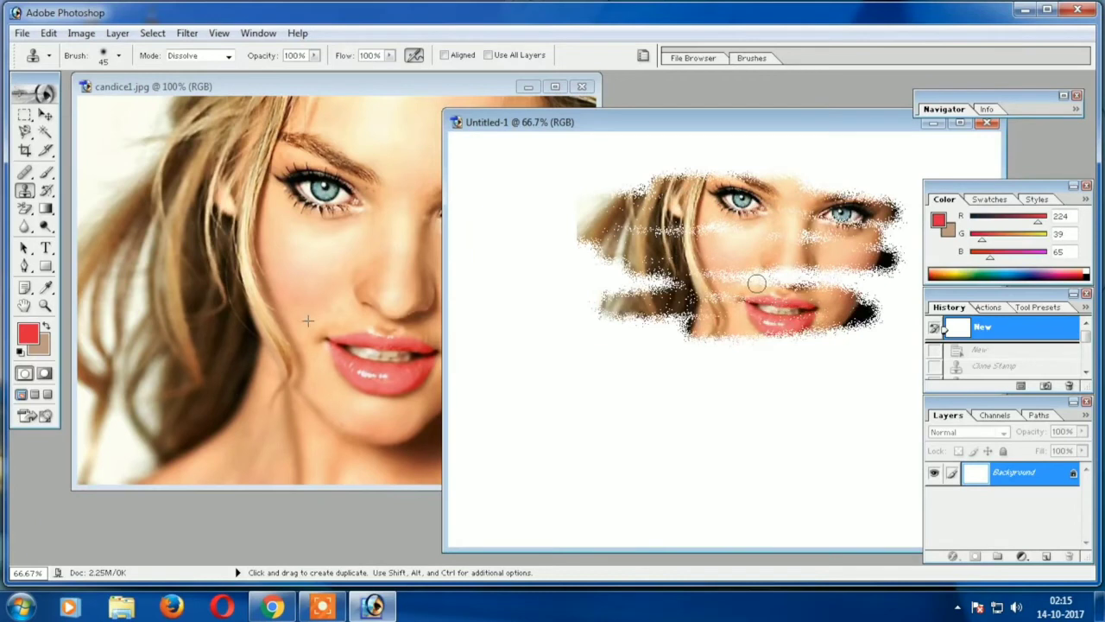
# - Set the Clone Stamp to Darken mode at 40% opacity and clone the portrait's face into the upper left of the Untitled-1 canvas
pyautogui.click(216, 56)
pyautogui.click(210, 103)
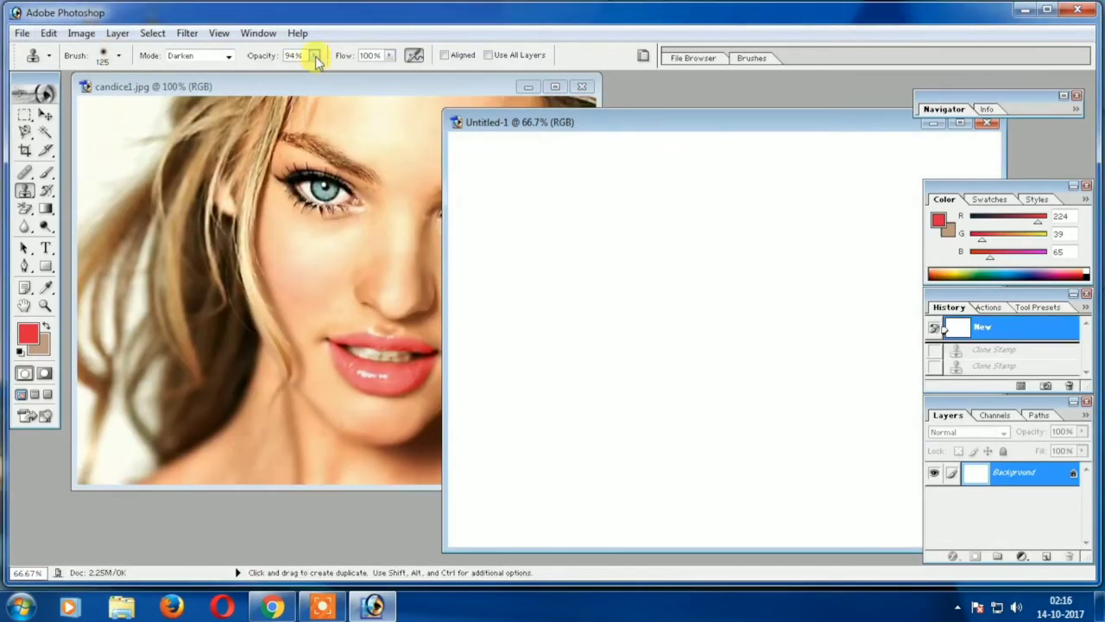
pyautogui.moveTo(316, 61); pyautogui.dragTo(274, 76)
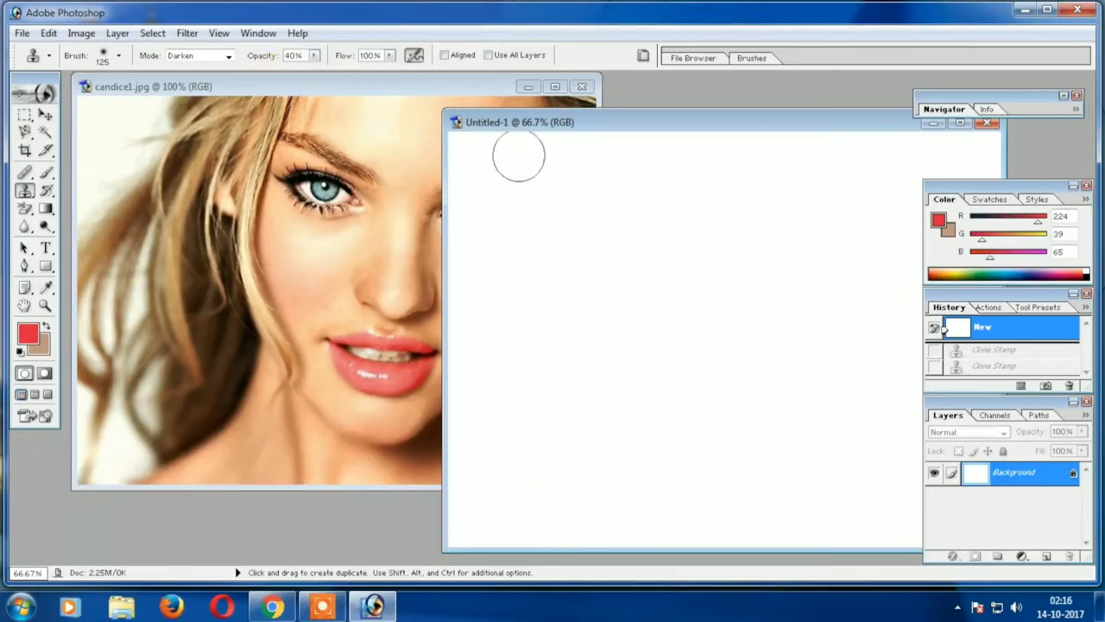
pyautogui.moveTo(623, 220)
pyautogui.mouseDown()
pyautogui.moveTo(549, 193)
pyautogui.moveTo(716, 257)
pyautogui.moveTo(673, 167)
pyautogui.moveTo(748, 244)
pyautogui.moveTo(717, 207)
pyautogui.moveTo(682, 346)
pyautogui.moveTo(662, 371)
pyautogui.moveTo(735, 271)
pyautogui.moveTo(726, 246)
pyautogui.moveTo(691, 285)
pyautogui.mouseUp()
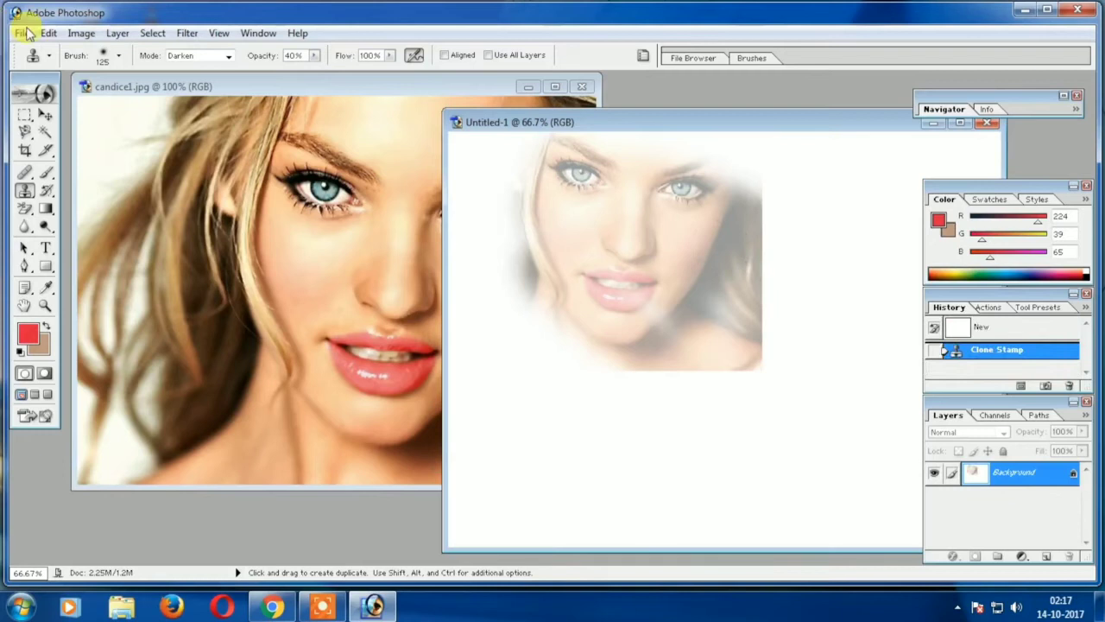
# - Open Nature-View.jpg from the image folder
pyautogui.click(21, 34)
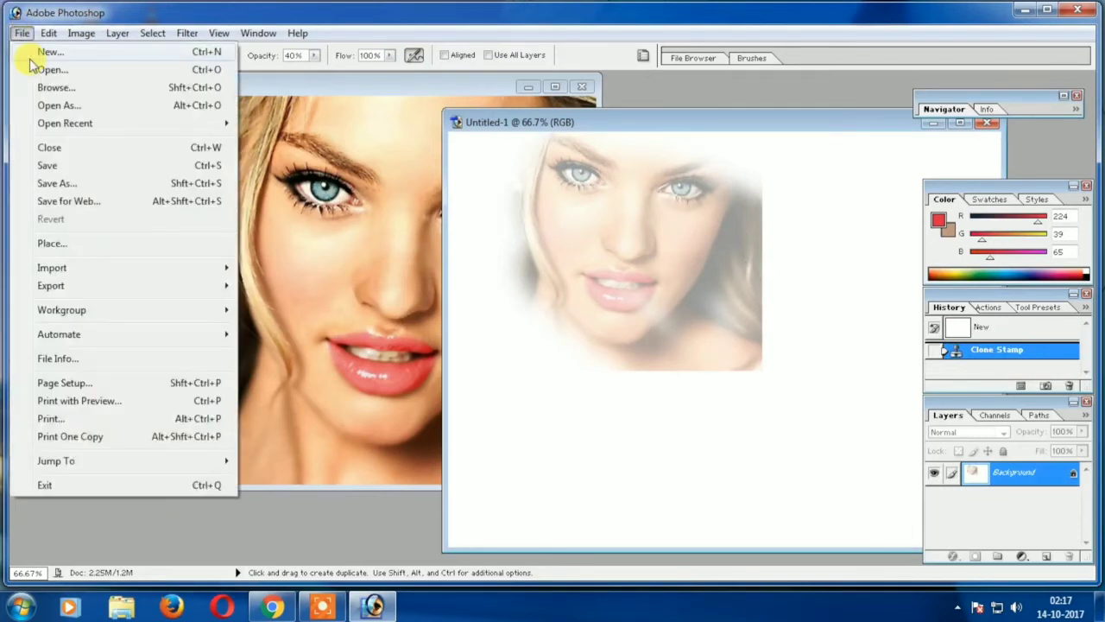
pyautogui.click(31, 70)
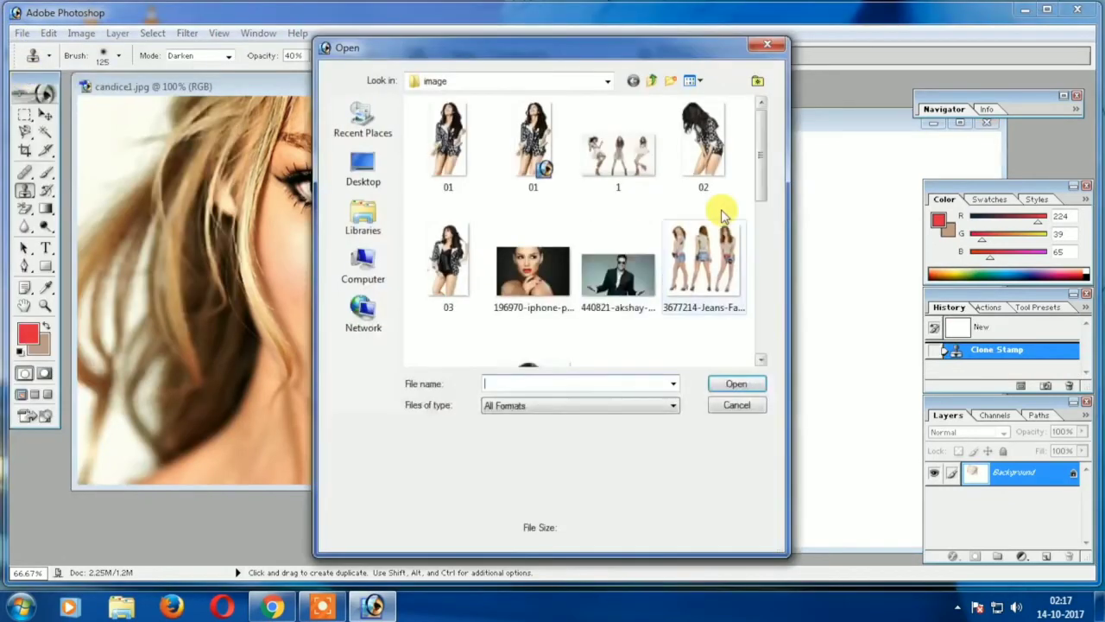
pyautogui.click(754, 235)
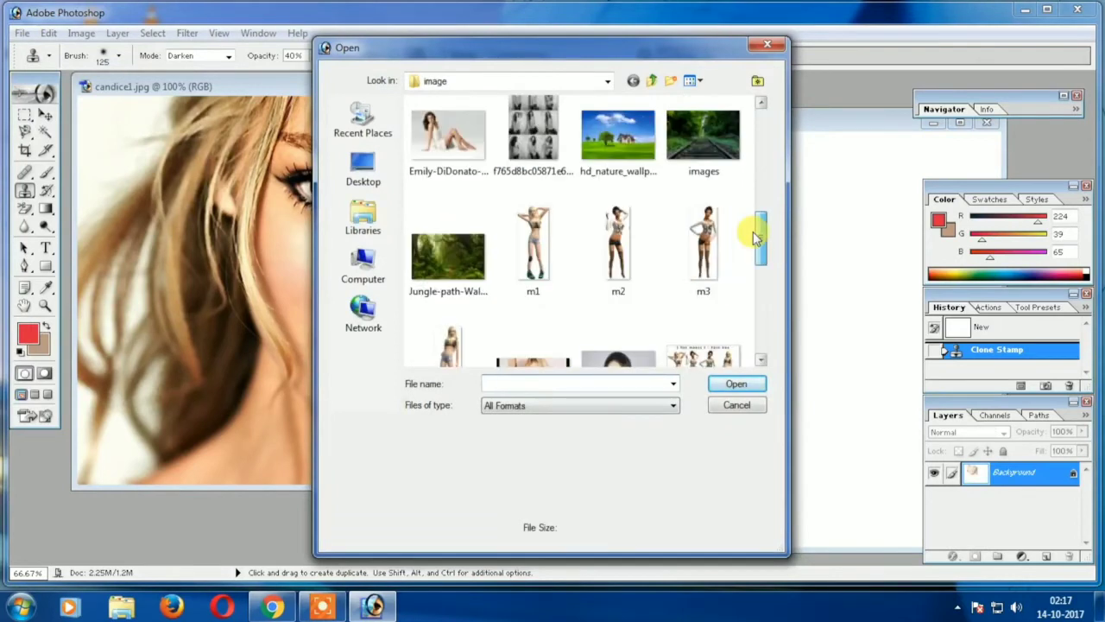
pyautogui.moveTo(754, 236); pyautogui.dragTo(761, 329)
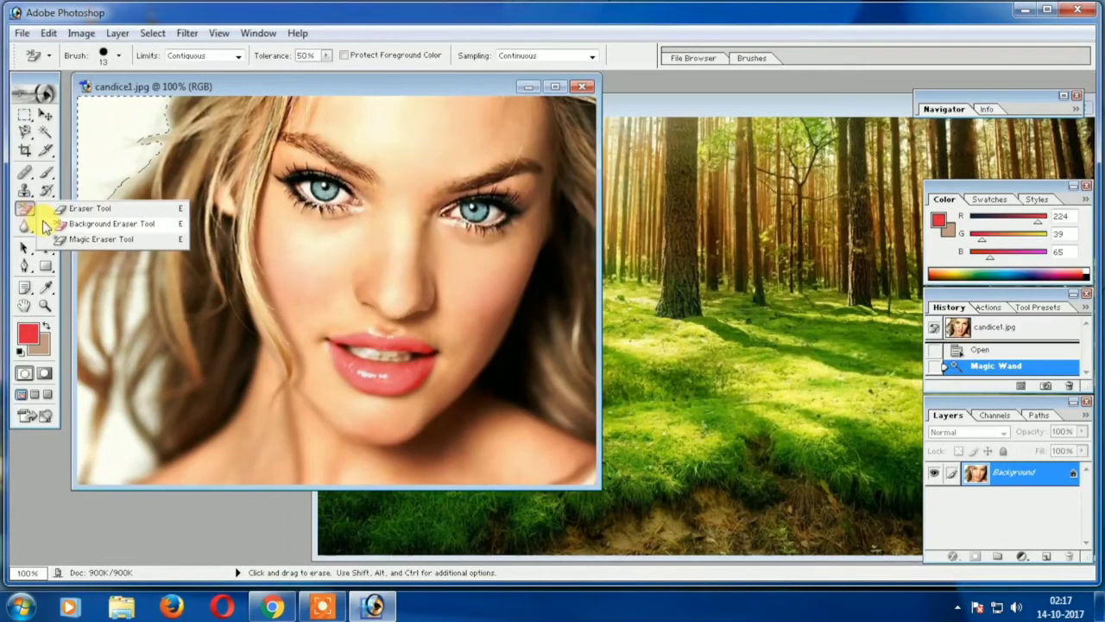
# - Erase the white background around the woman in candice1.jpg using the Magic Wand and the Background Eraser
pyautogui.click(95, 227)
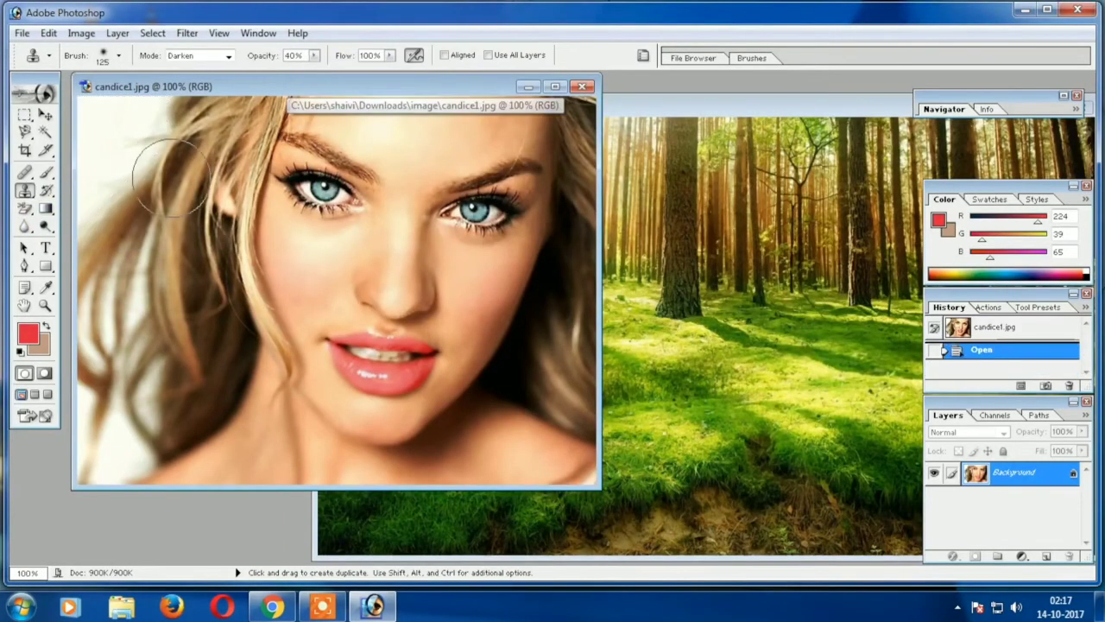
pyautogui.click(46, 132)
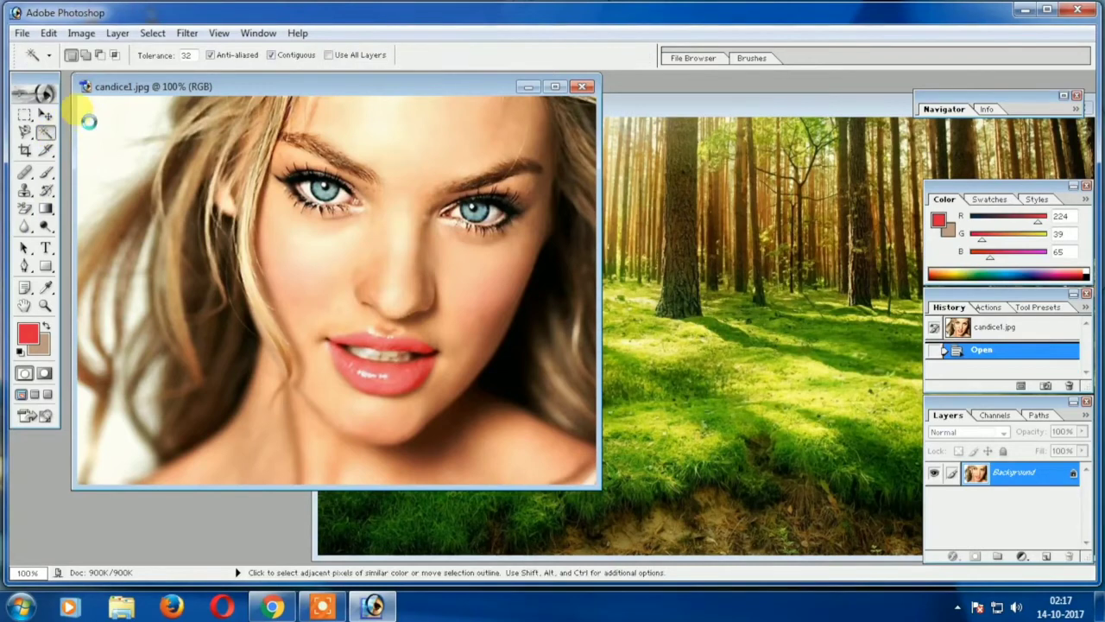
pyautogui.click(85, 120)
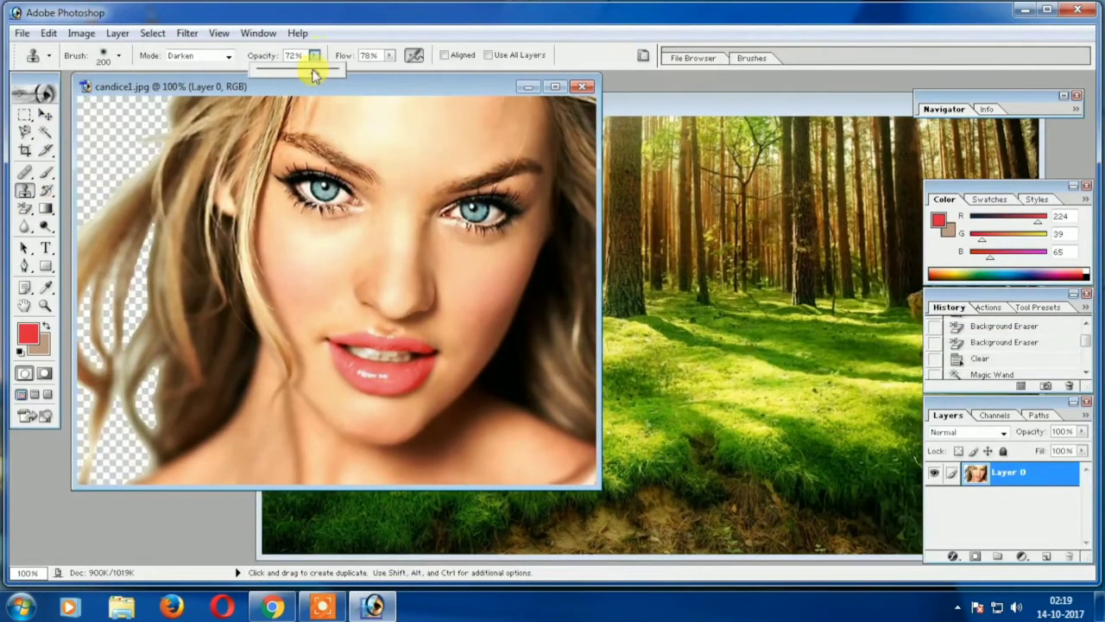
# - Set the Clone Stamp to 65% opacity and 82% flow, sample the portrait beside the nose bridge, and clone the face among the trees in Nature-View.jpg
pyautogui.click(389, 55)
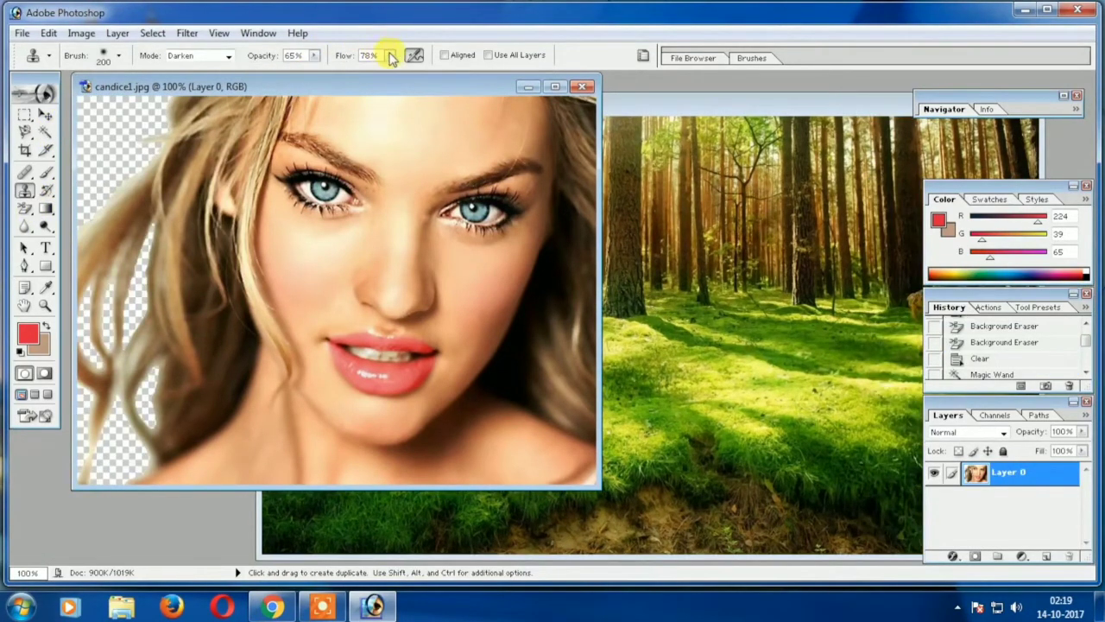
pyautogui.moveTo(388, 72); pyautogui.dragTo(387, 72)
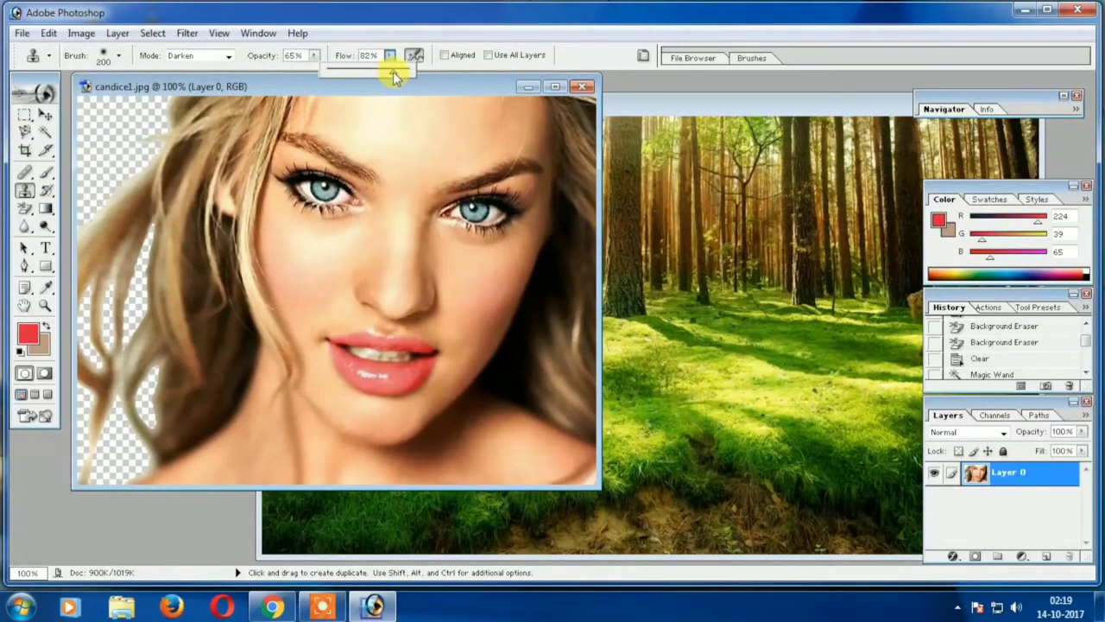
pyautogui.click(388, 34)
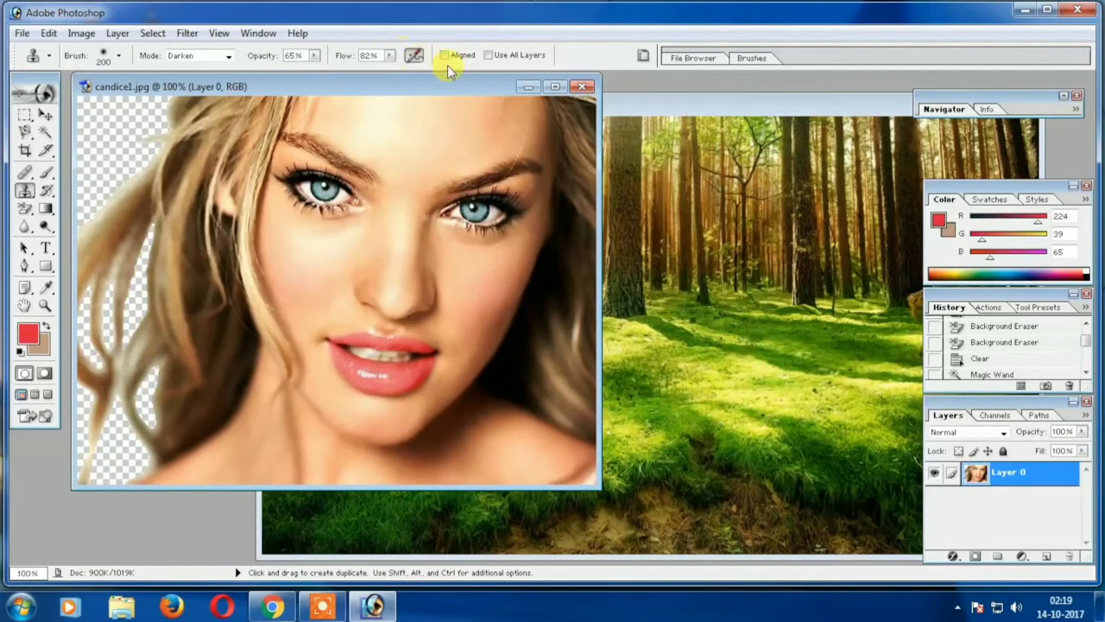
pyautogui.keyDown('alt'); pyautogui.click(381, 228); pyautogui.keyUp('alt')
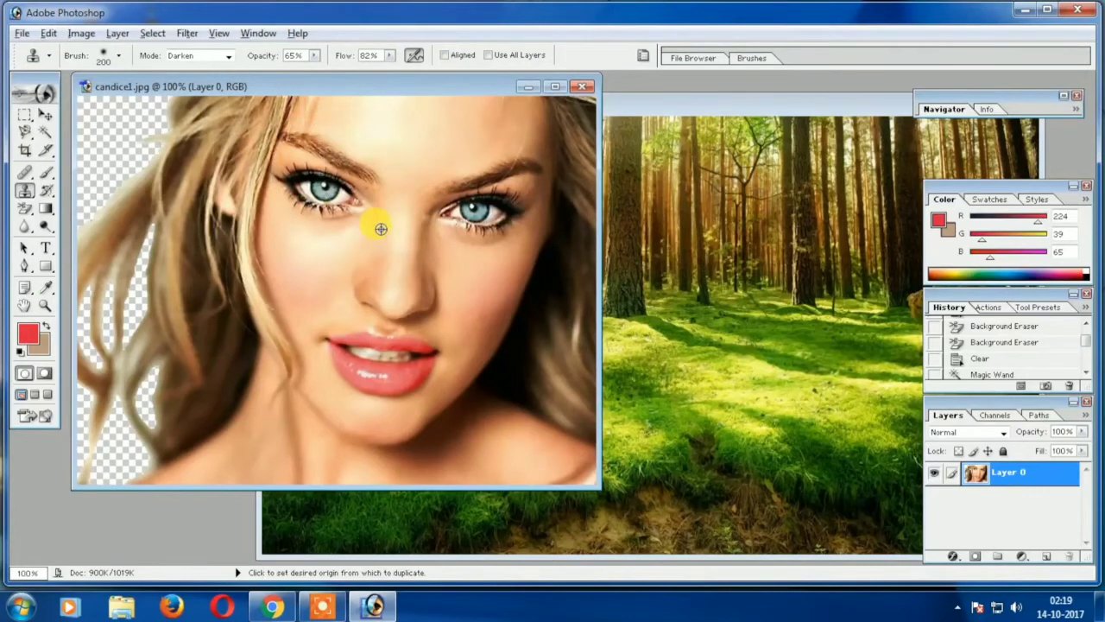
pyautogui.click(732, 203)
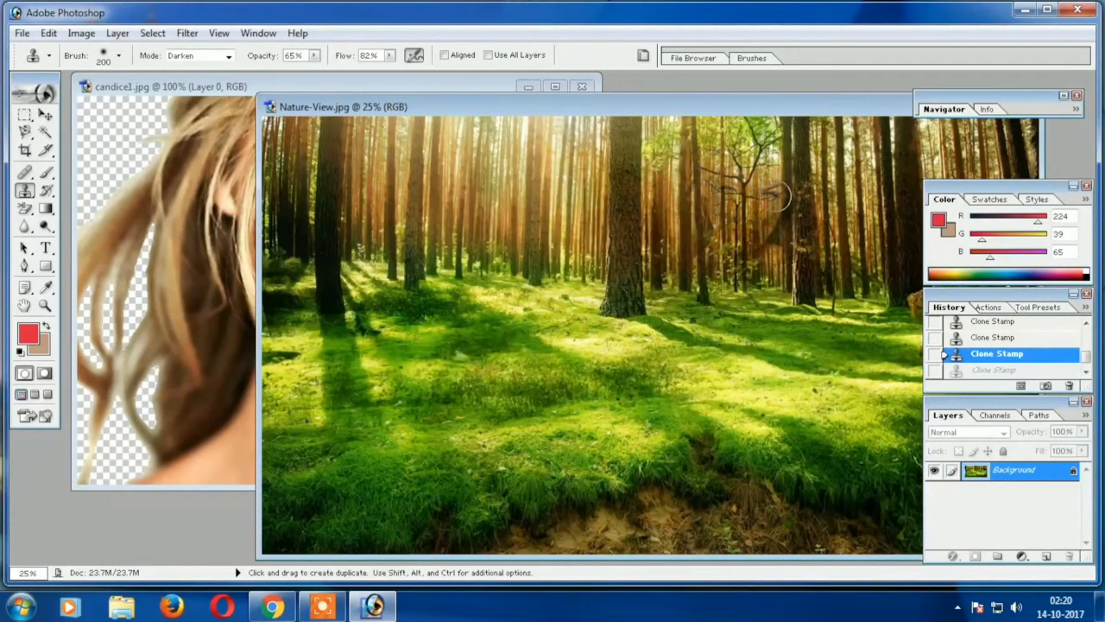
pyautogui.hotkey('ctrl', 'z')
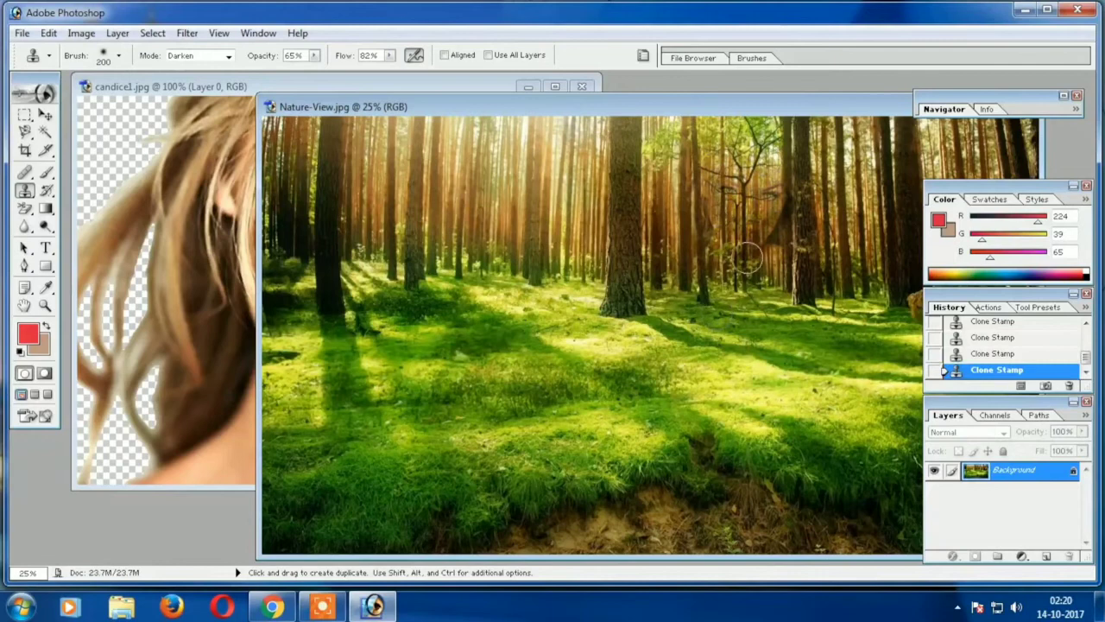
pyautogui.click(49, 305)
pyautogui.click(766, 216)
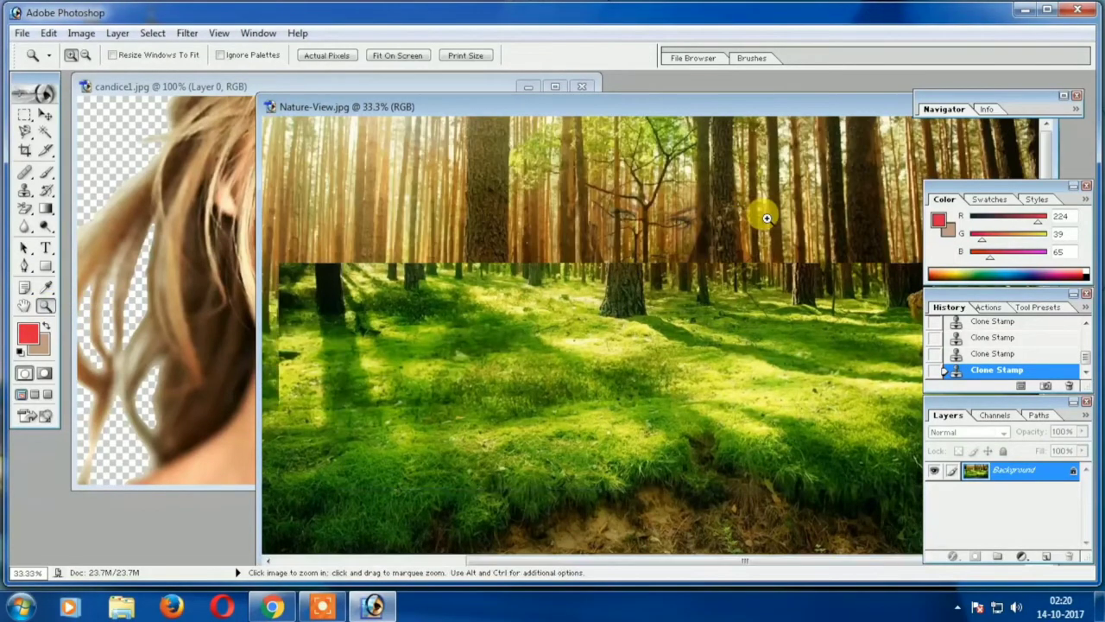
pyautogui.click(654, 247)
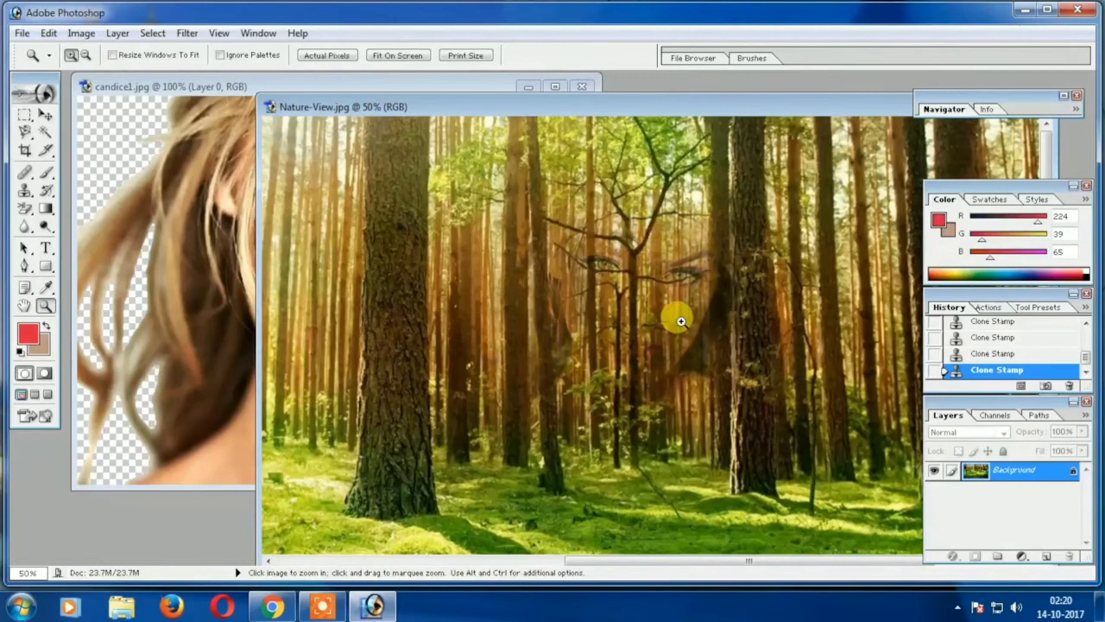
pyautogui.click(679, 348)
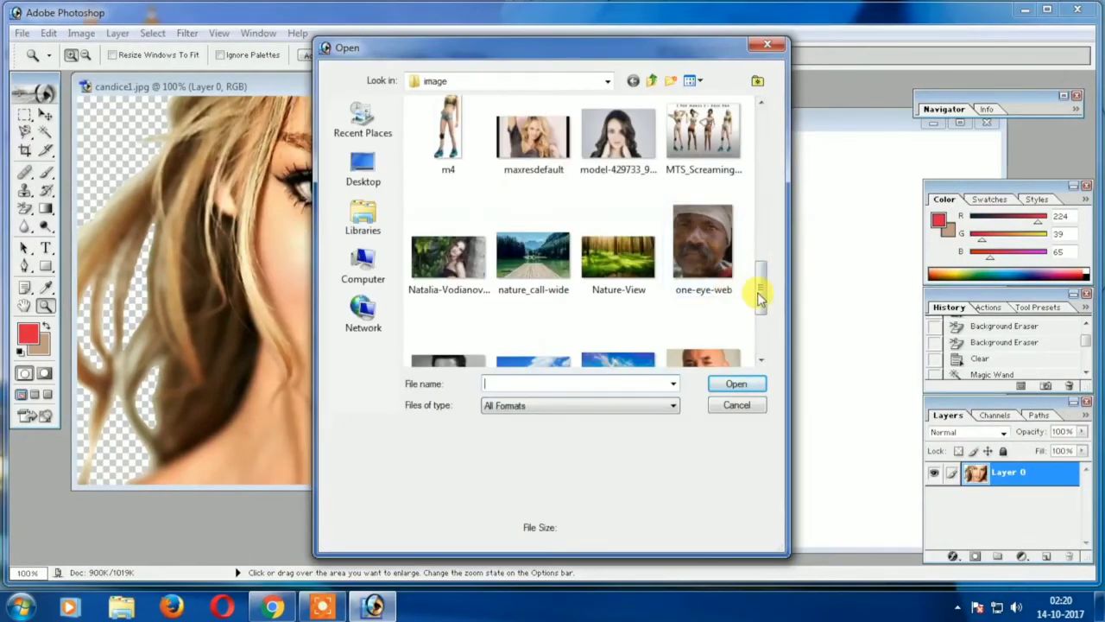
# - Open one-eye-web.jpg and reduce the Clone Stamp brush to 100 px
pyautogui.click(720, 247)
pyautogui.click(748, 383)
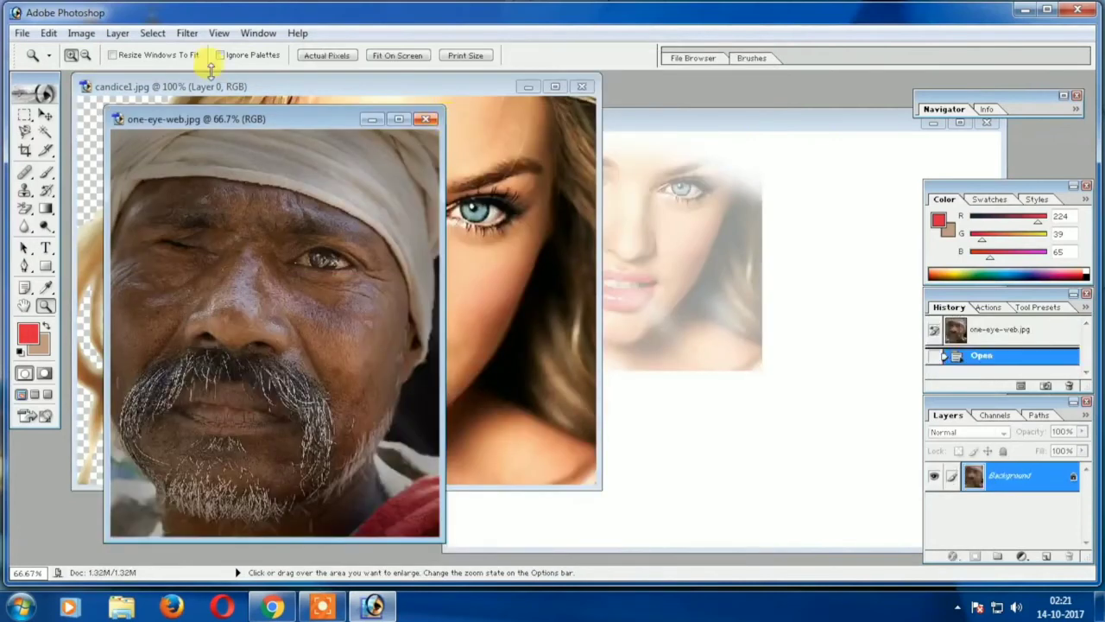
pyautogui.click(26, 192)
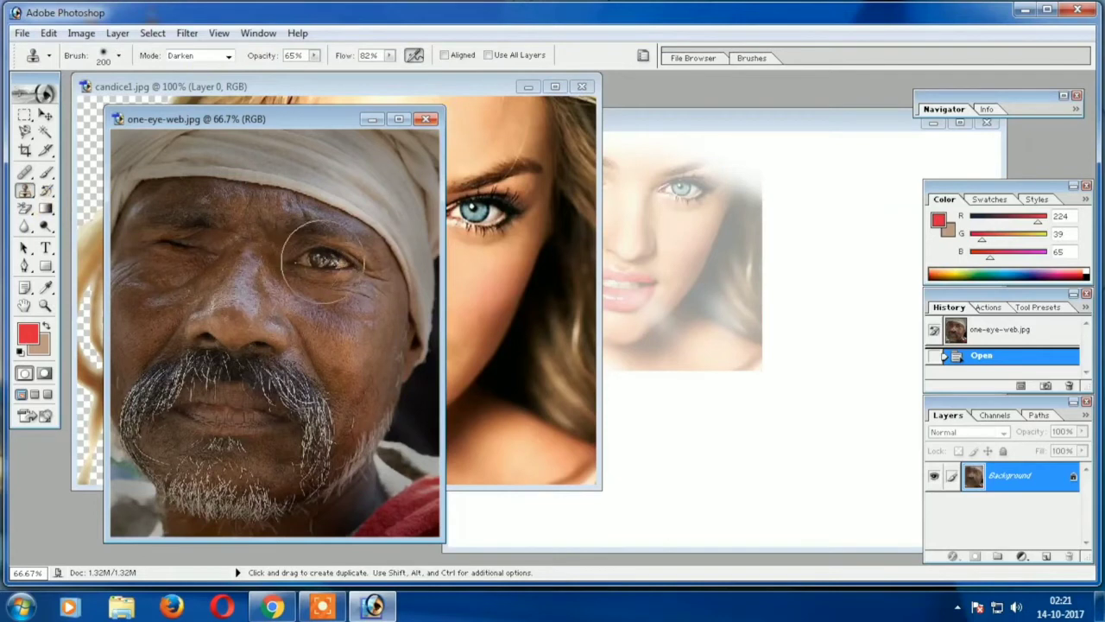
pyautogui.press('[')
pyautogui.press('[')
pyautogui.press('[')
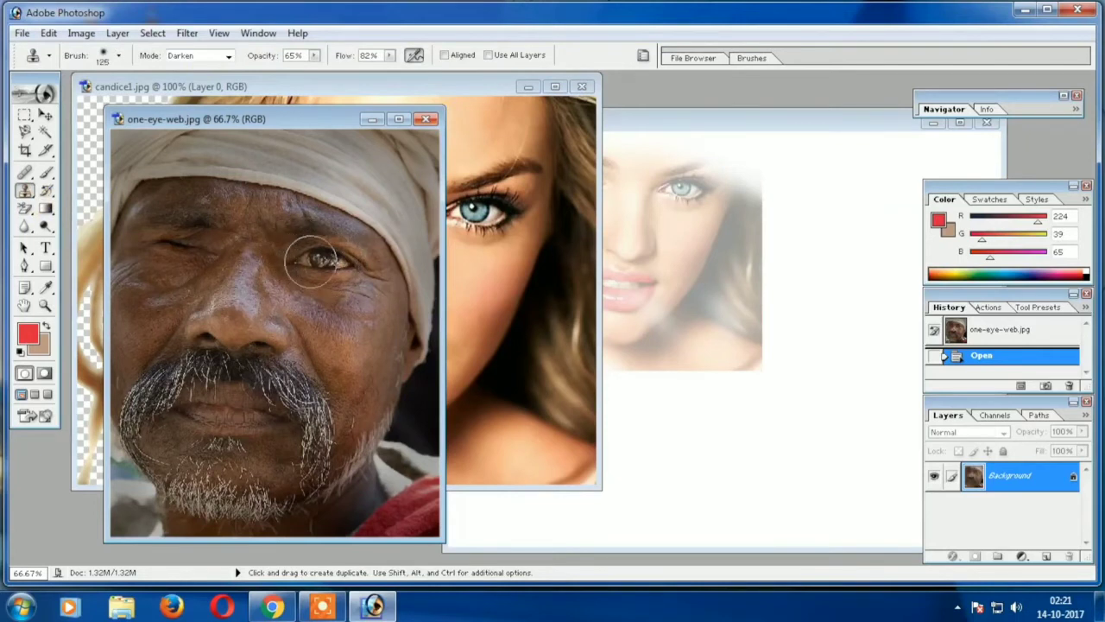
pyautogui.press('[')
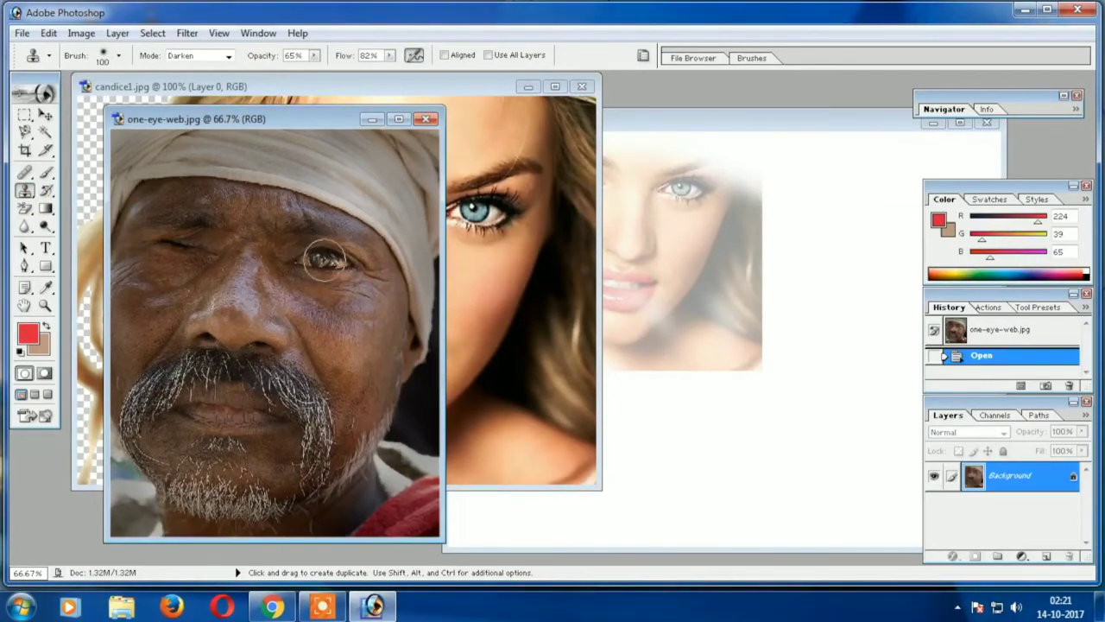
# - Sample the man's open eye and clone it over his closed eye in Normal mode at 100% opacity and 100% flow
pyautogui.keyDown('alt'); pyautogui.click(325, 259); pyautogui.keyUp('alt')
pyautogui.click(294, 57)
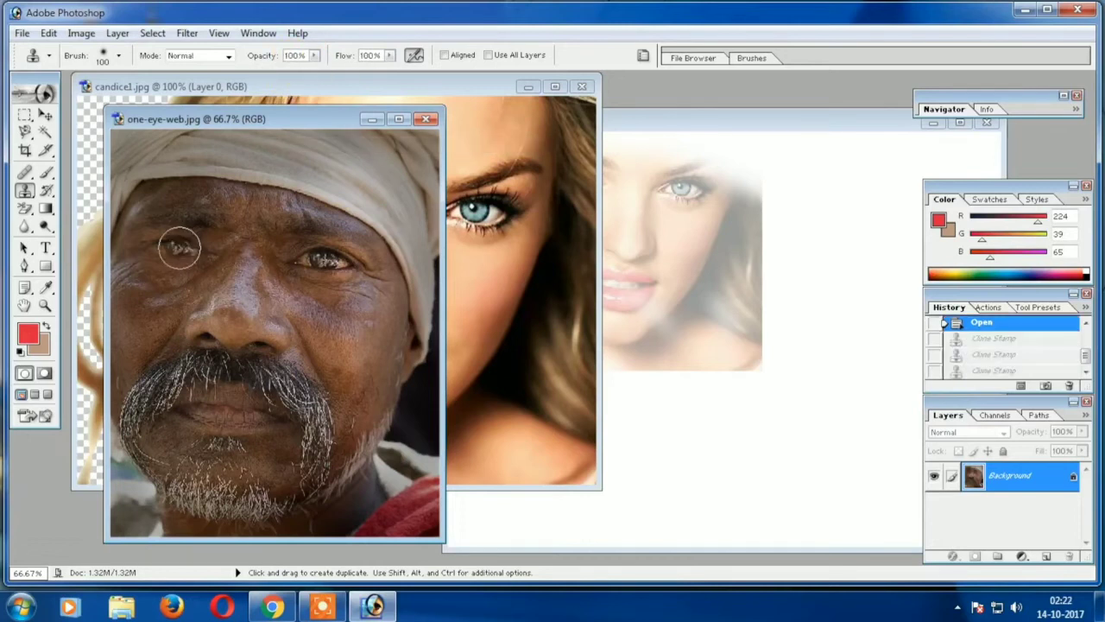
pyautogui.click(185, 250)
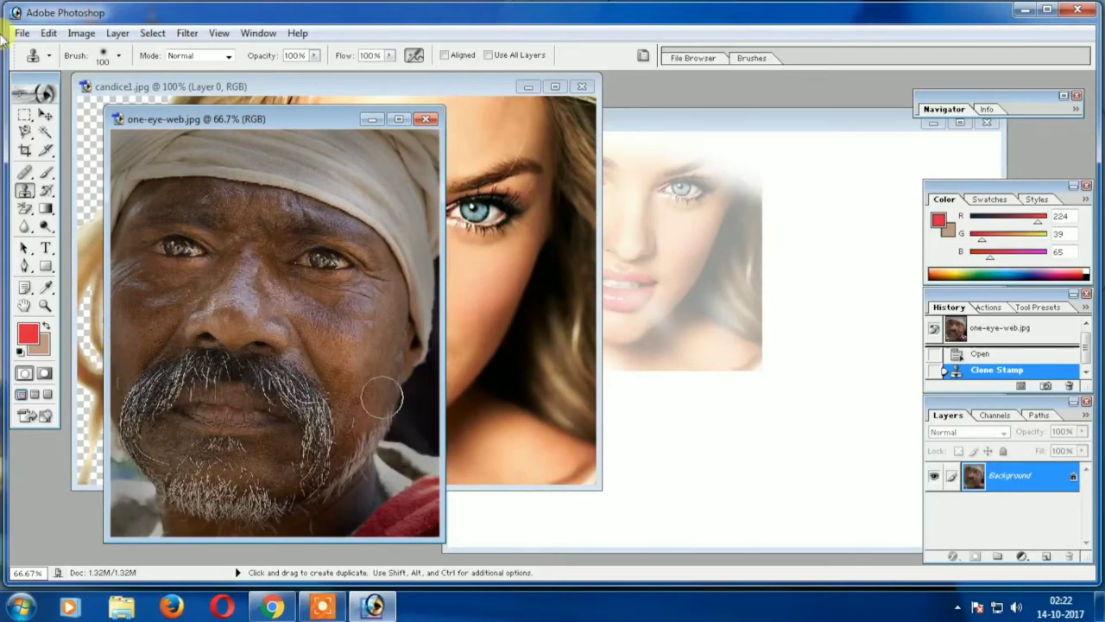
# - Switch to the Pattern Stamp tool for the blank Untitled-1 canvas and choose the small black-and-white checked pattern
pyautogui.moveTo(319, 85); pyautogui.dragTo(390, 128)
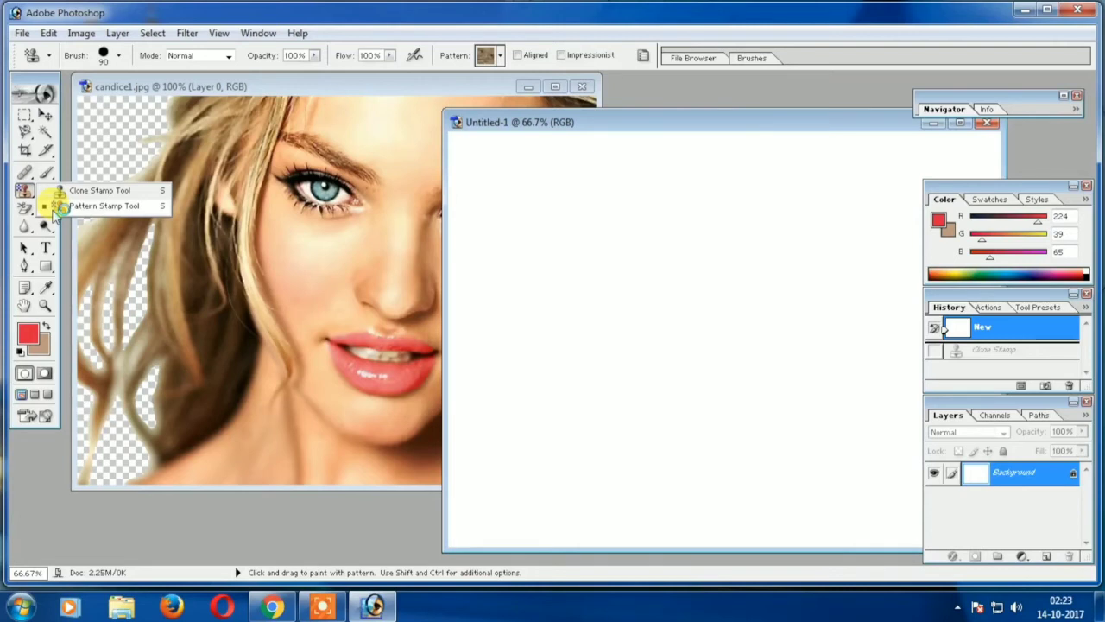
pyautogui.click(500, 56)
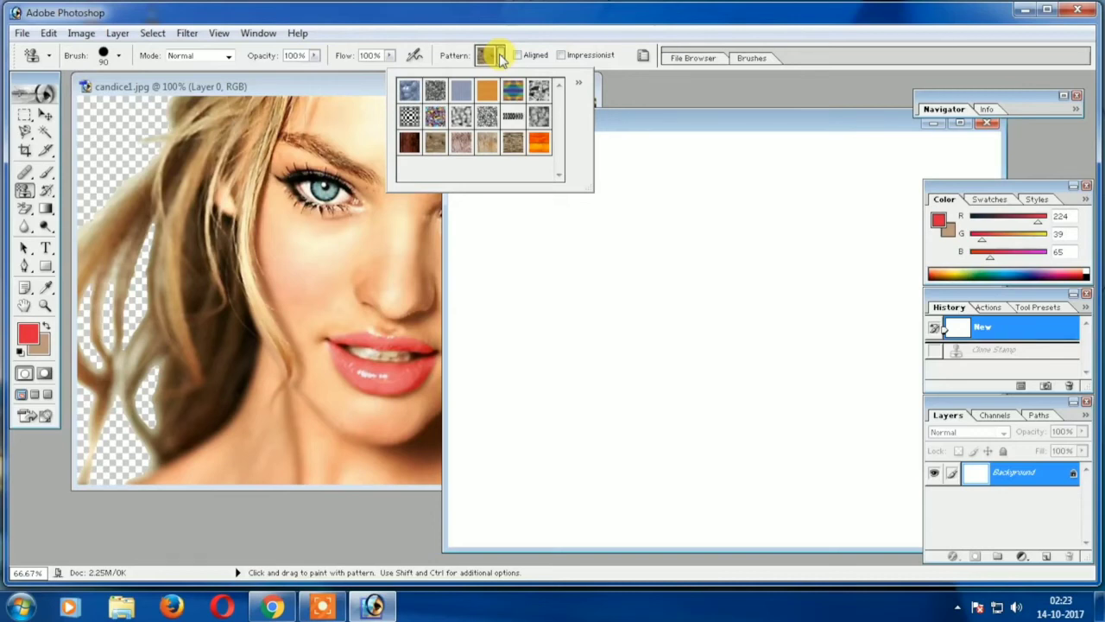
pyautogui.click(409, 117)
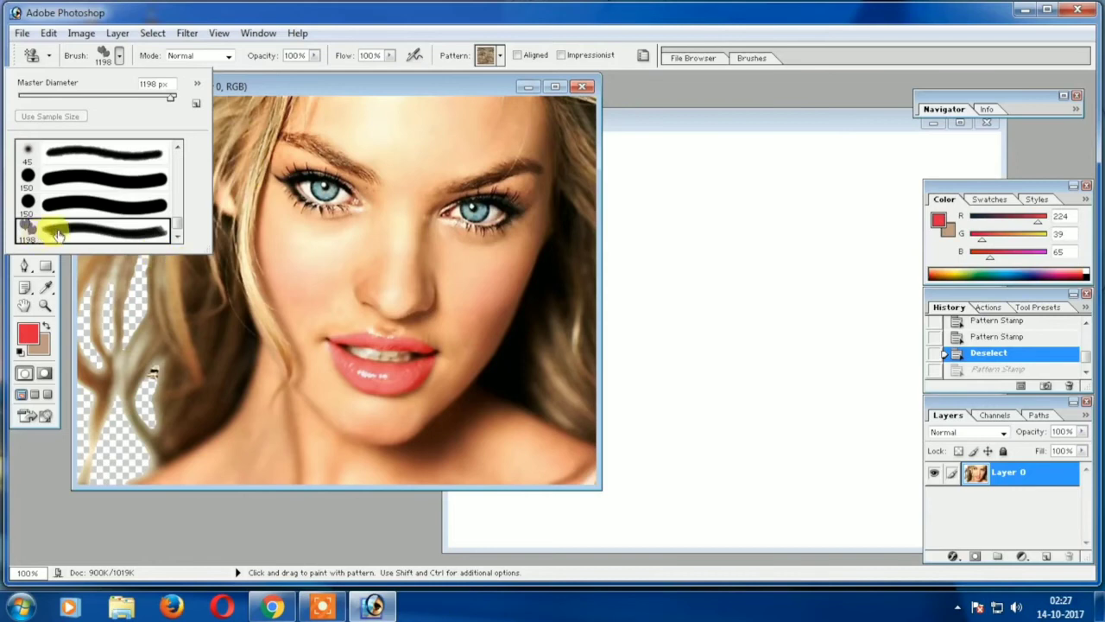
# - Stamp the wood-grain pattern on the cheek in candice1.jpg with the 175 px hearts brush, and the herringbone pattern over the forehead and eye
pyautogui.click(446, 86)
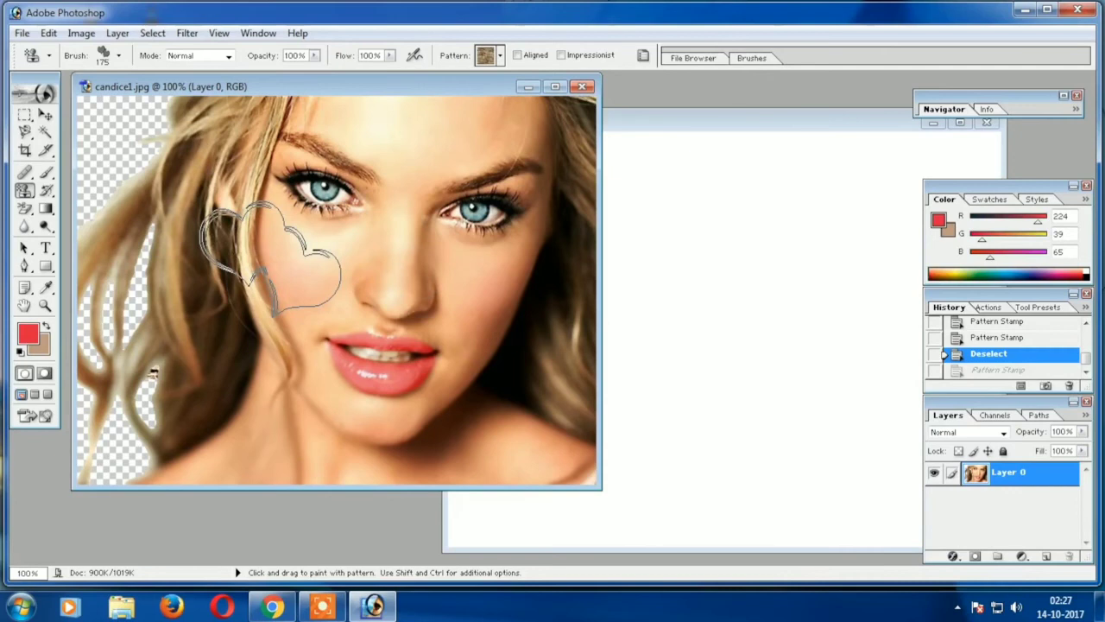
pyautogui.click(272, 270)
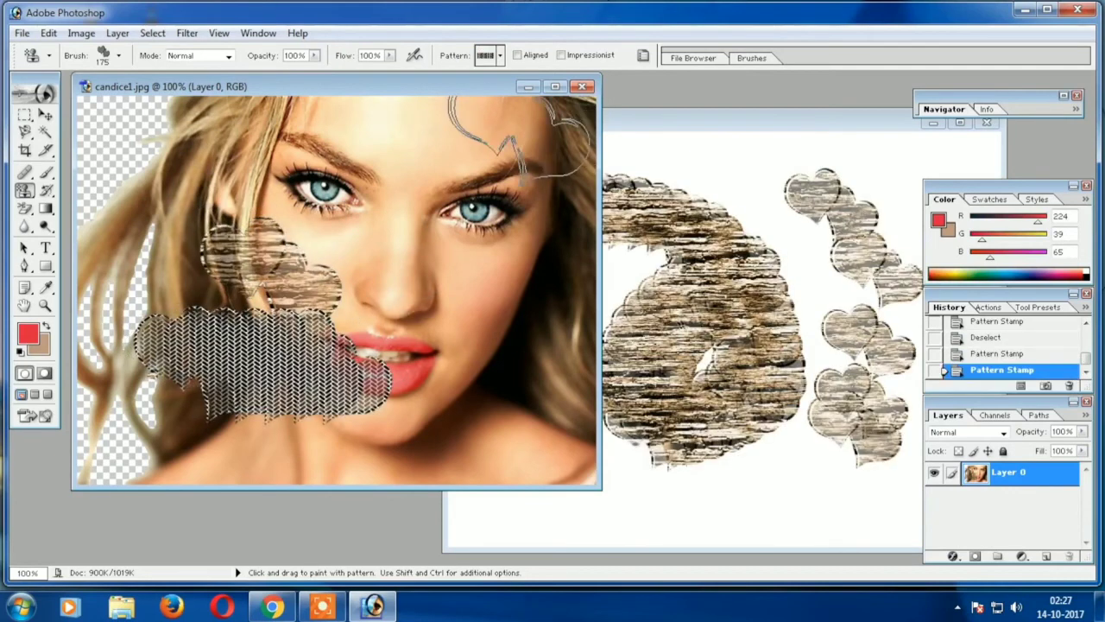
pyautogui.moveTo(363, 173); pyautogui.dragTo(553, 138)
# - Paint the herringbone pattern over the cheek and neck beside the mouth with the soft 45 px brush
pyautogui.click(112, 52)
pyautogui.click(136, 153)
pyautogui.moveTo(419, 307)
pyautogui.mouseDown()
pyautogui.moveTo(518, 405)
pyautogui.moveTo(521, 436)
pyautogui.mouseUp()
pyautogui.click(500, 56)
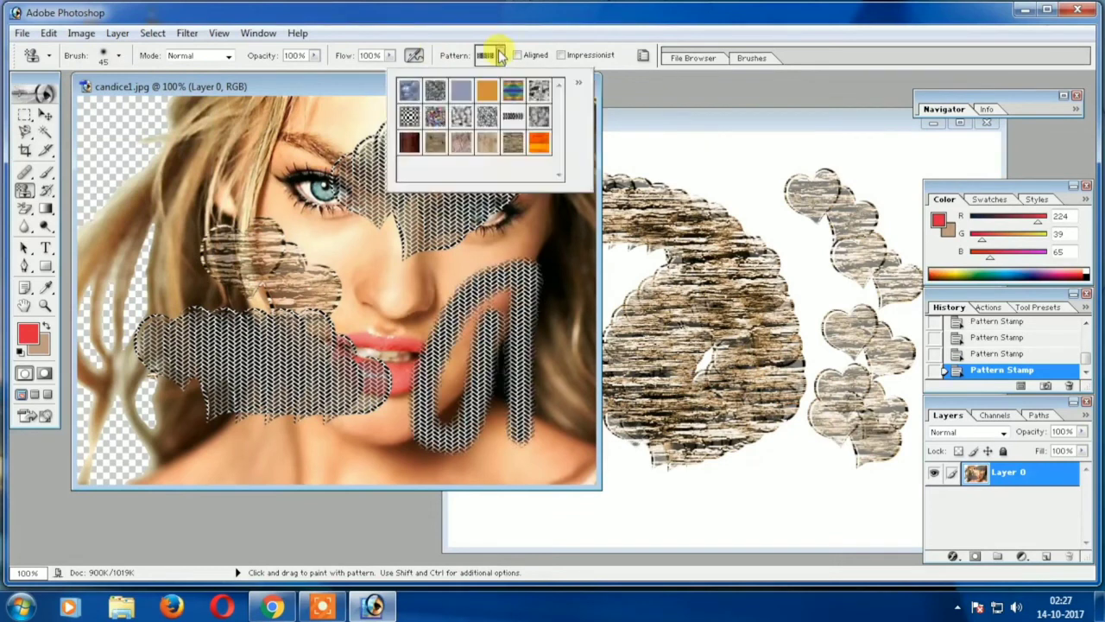
pyautogui.click(363, 89)
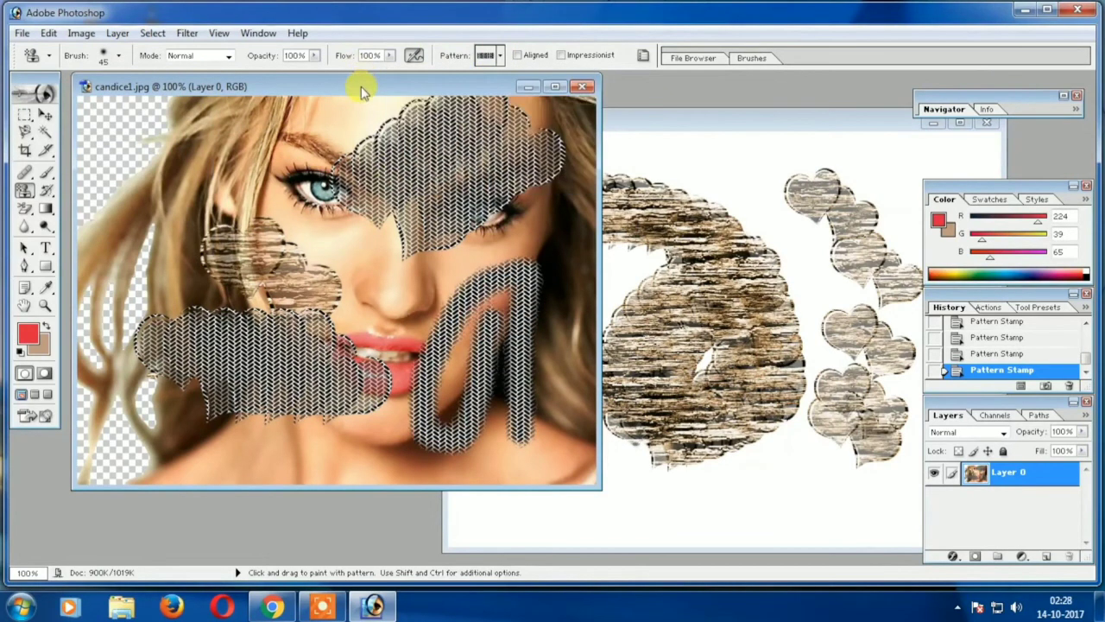
# - Paint the herringbone pattern over the plain background around the woman in Emily-DiDonato-Hot-Beauty.jpg using the Pattern Stamp tool at 45 px
pyautogui.moveTo(24, 190); pyautogui.dragTo(86, 190)
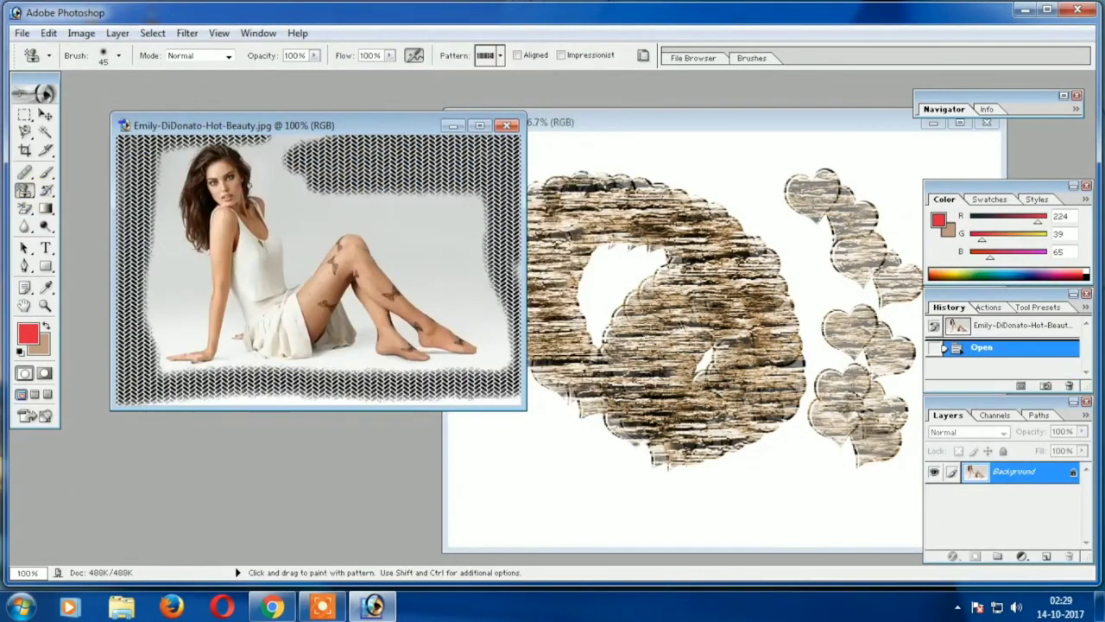
pyautogui.click(173, 279)
pyautogui.moveTo(172, 346)
pyautogui.mouseDown()
pyautogui.moveTo(484, 328)
pyautogui.moveTo(277, 337)
pyautogui.mouseUp()
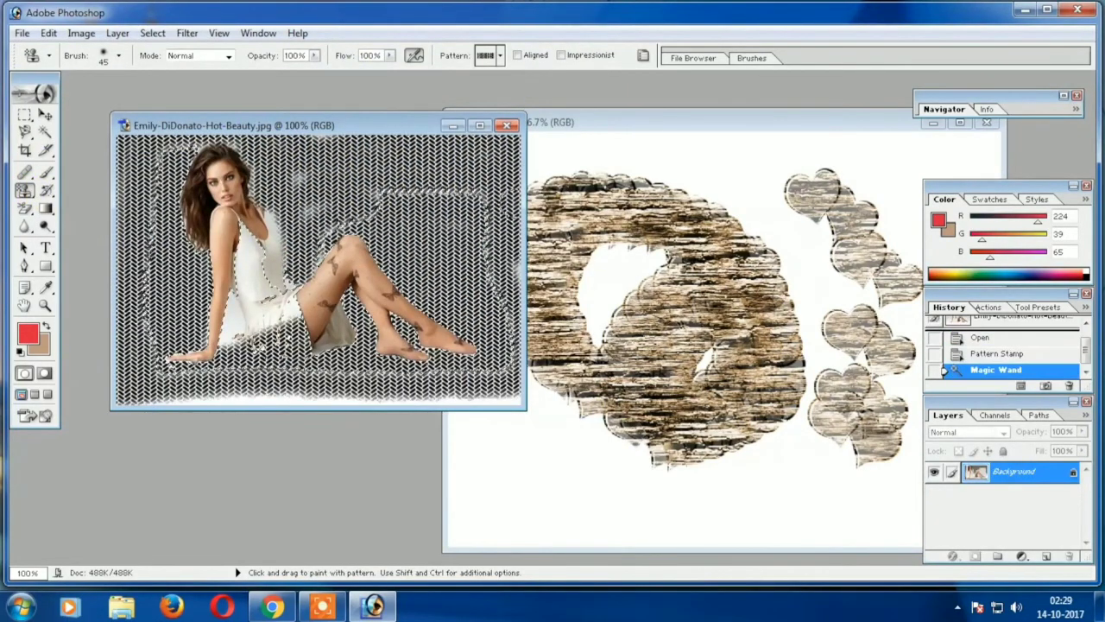
# - Undo the last change and cover the pale seams in the background above and beside the legs with the herringbone pattern
pyautogui.hotkey('ctrl', 'z')
pyautogui.moveTo(467, 207); pyautogui.dragTo(483, 363)
pyautogui.moveTo(298, 380); pyautogui.dragTo(173, 259)
pyautogui.hotkey('ctrl', 'z')
pyautogui.moveTo(406, 203)
pyautogui.mouseDown()
pyautogui.moveTo(484, 346)
pyautogui.moveTo(372, 207)
pyautogui.mouseUp()
# - Select the white strip along the image's lower edge with the Magic Wand and paint the herringbone pattern into it
pyautogui.click(45, 133)
pyautogui.click(303, 400)
pyautogui.click(24, 190)
pyautogui.moveTo(173, 389)
pyautogui.mouseDown()
pyautogui.moveTo(299, 270)
pyautogui.moveTo(358, 324)
pyautogui.mouseUp()
# - Select the background around the skirt's hem with the Magic Wand and Lasso tools and paint the herringbone pattern into it
pyautogui.click(45, 132)
pyautogui.click(319, 363)
pyautogui.click(25, 132)
pyautogui.moveTo(240, 323); pyautogui.dragTo(374, 369)
pyautogui.click(24, 190)
pyautogui.moveTo(229, 341); pyautogui.dragTo(349, 363)
# - Clear the selection and touch up the herringbone background above the legs and beside the woman's head with the 40 px brush
pyautogui.click(24, 115)
pyautogui.click(24, 190)
pyautogui.moveTo(263, 147); pyautogui.dragTo(475, 212)
pyautogui.moveTo(326, 186); pyautogui.dragTo(335, 226)
pyautogui.moveTo(246, 162); pyautogui.dragTo(263, 180)
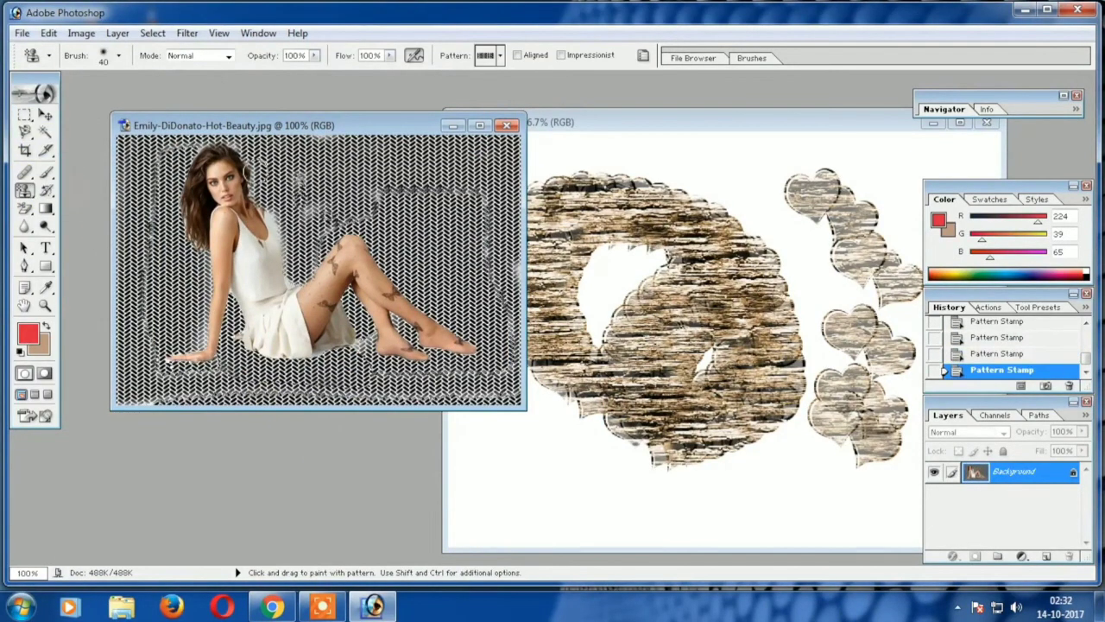